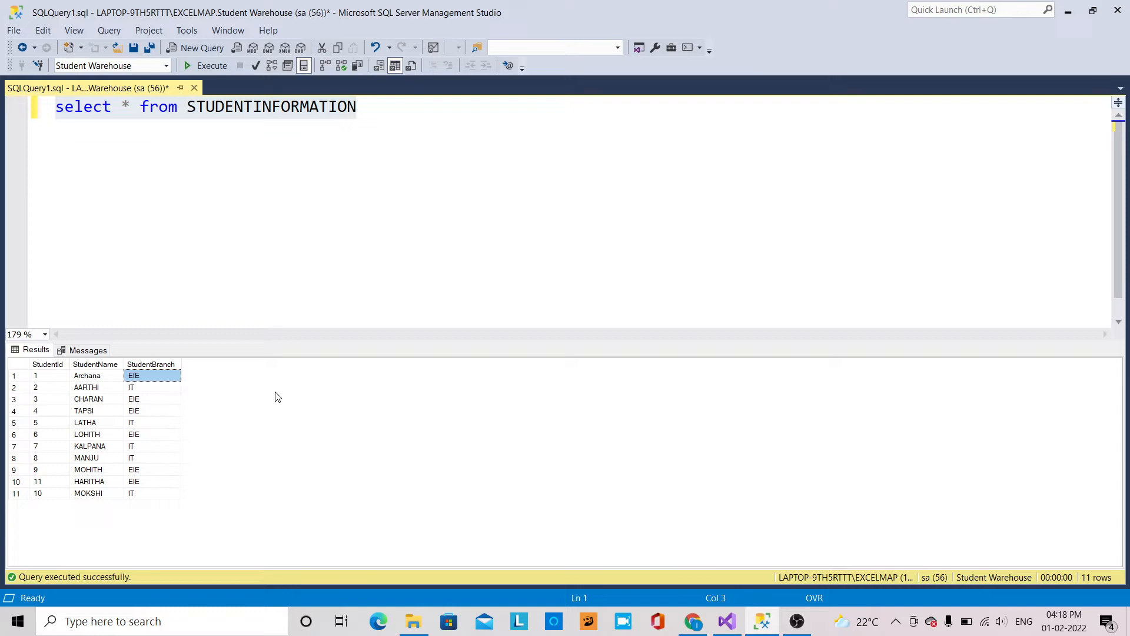
Step: Switch to Visual Studio and start a new project from the Report Server Project Wizard template
left_click(727, 621)
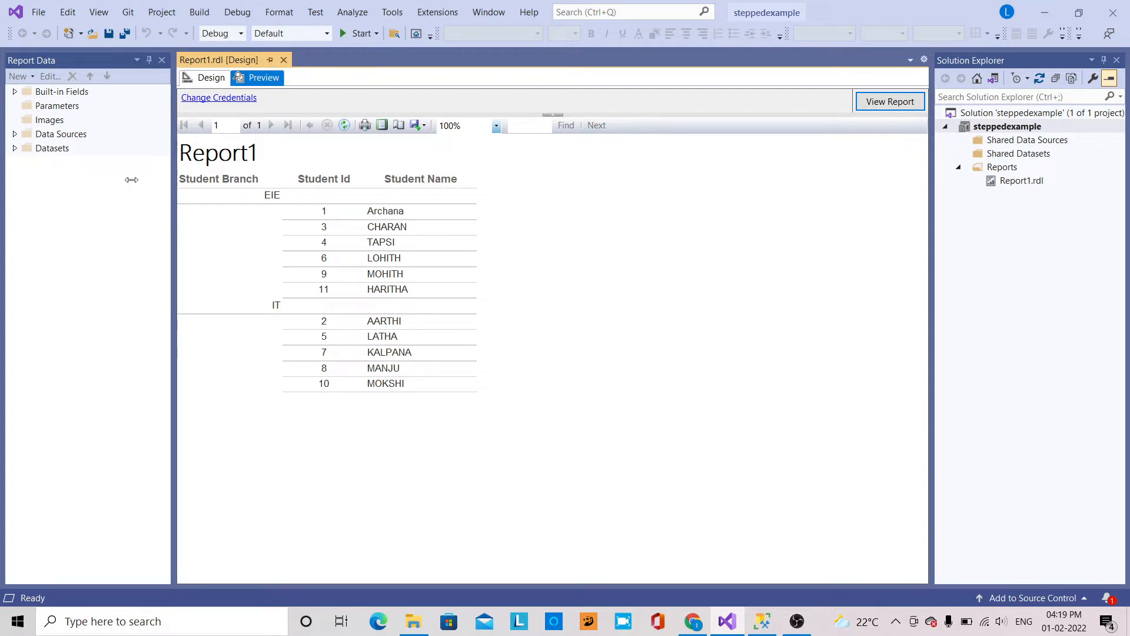
left_click(35, 13)
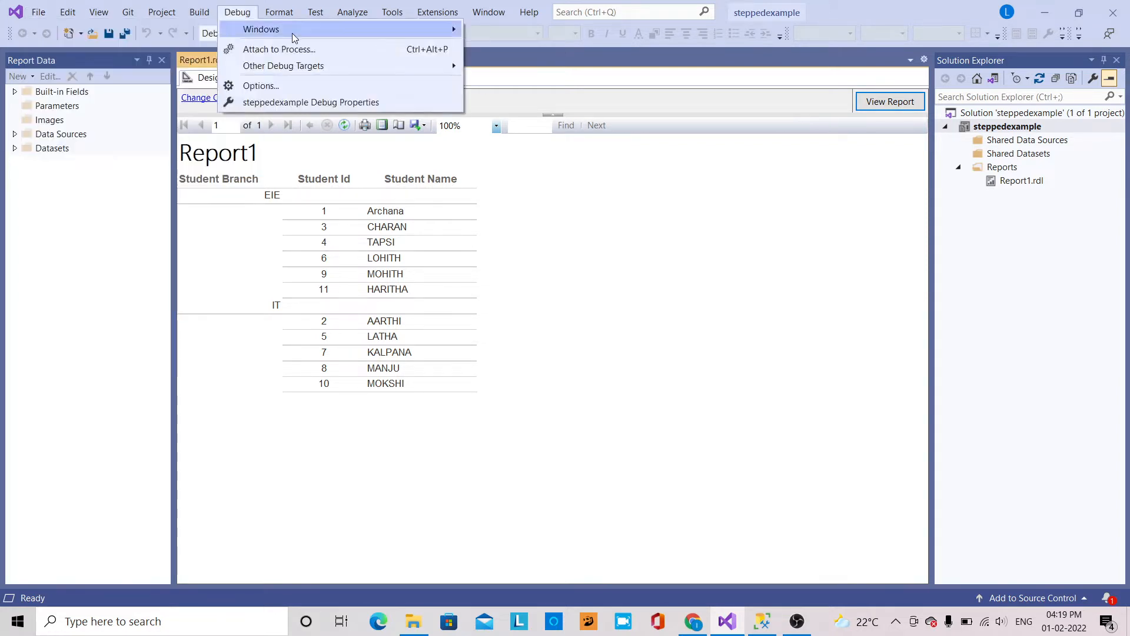
mouse_move(59, 32)
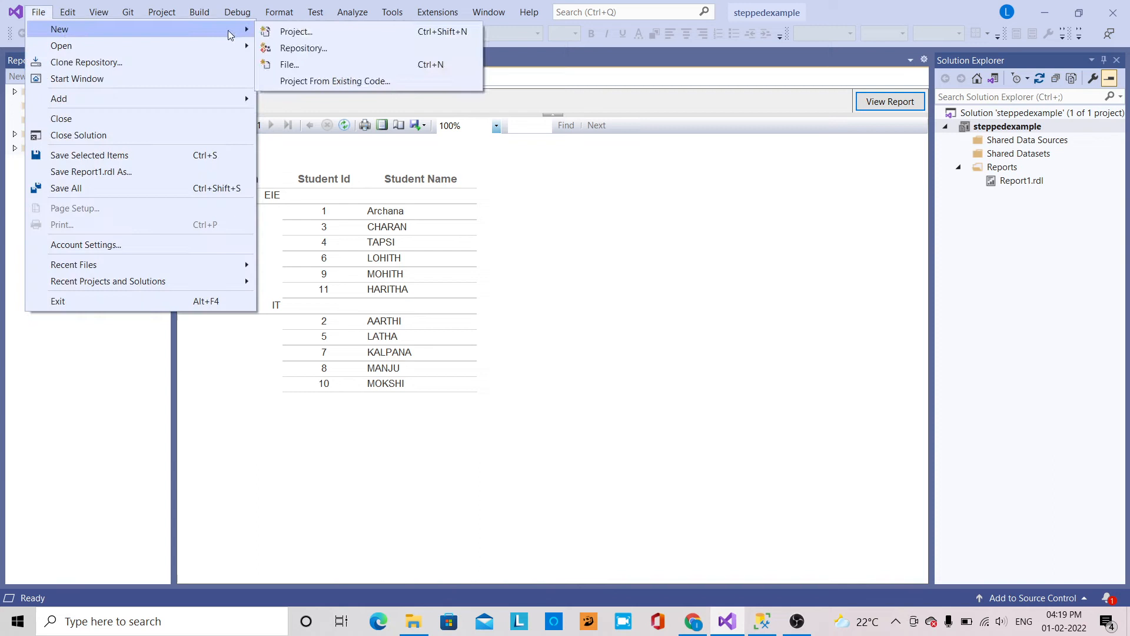
left_click(295, 29)
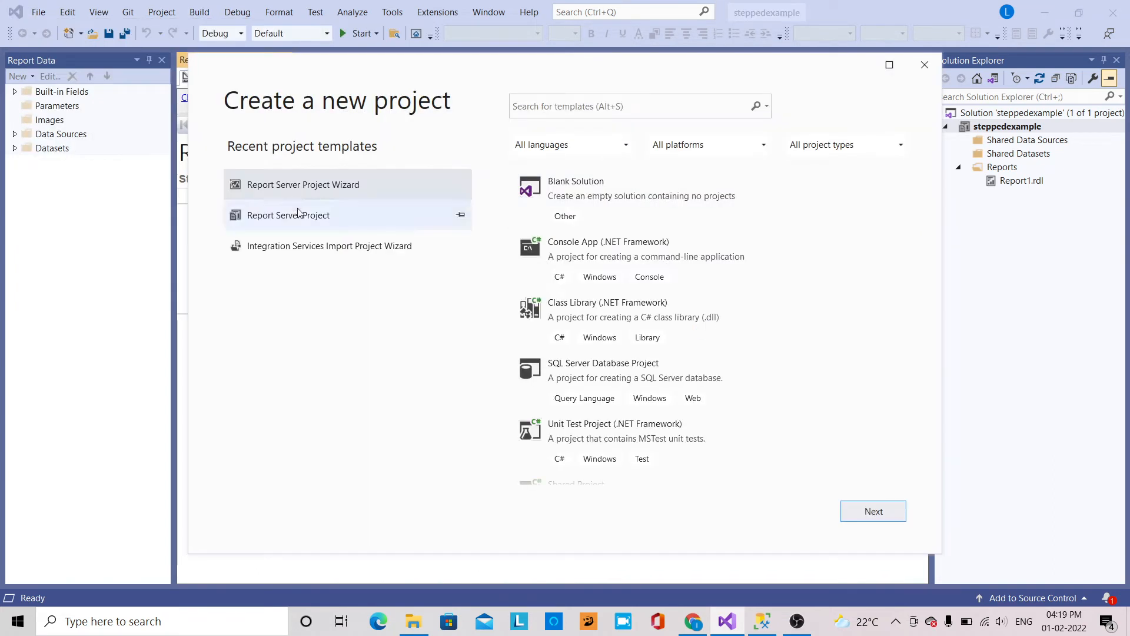
left_click(305, 194)
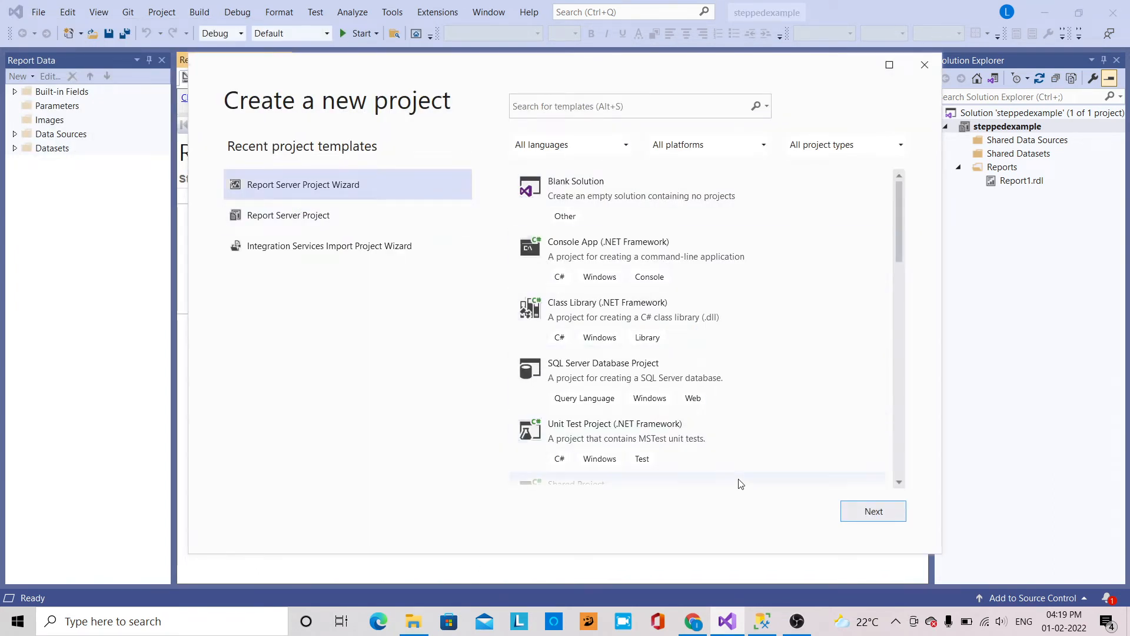
left_click(862, 511)
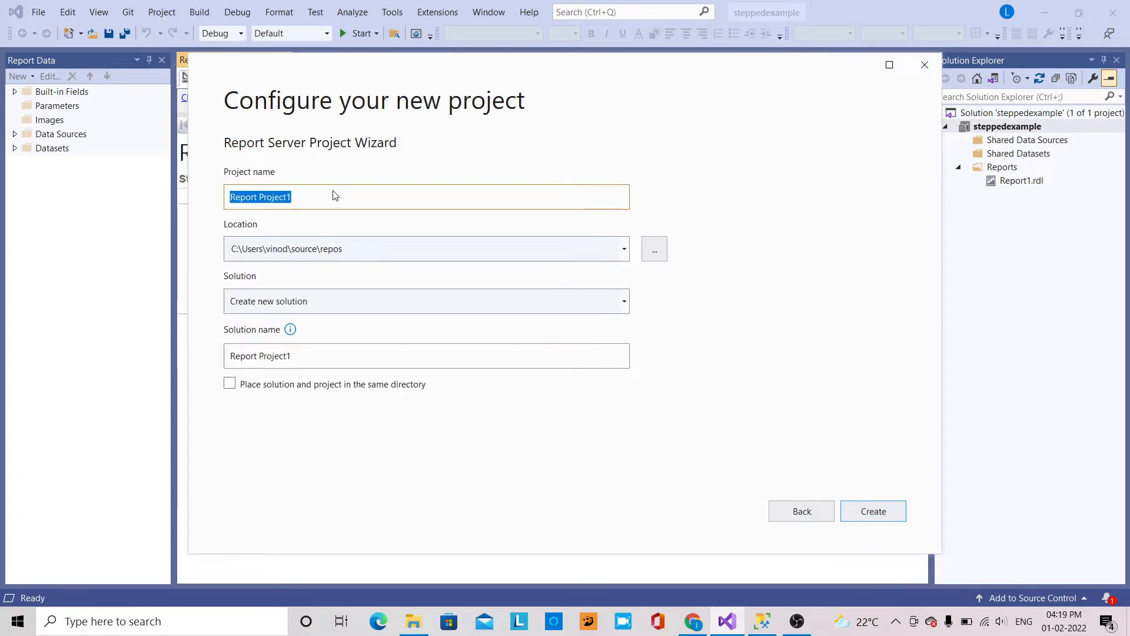
Step: Name the new project steppedreport1 and create it
type("ste")
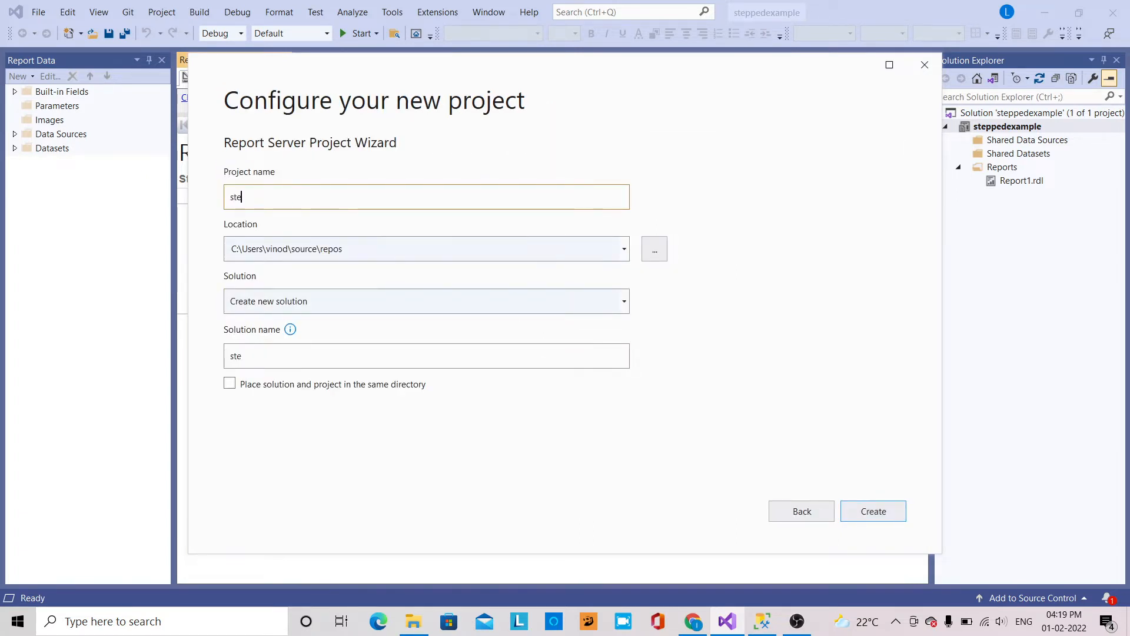
type("ppedreport1")
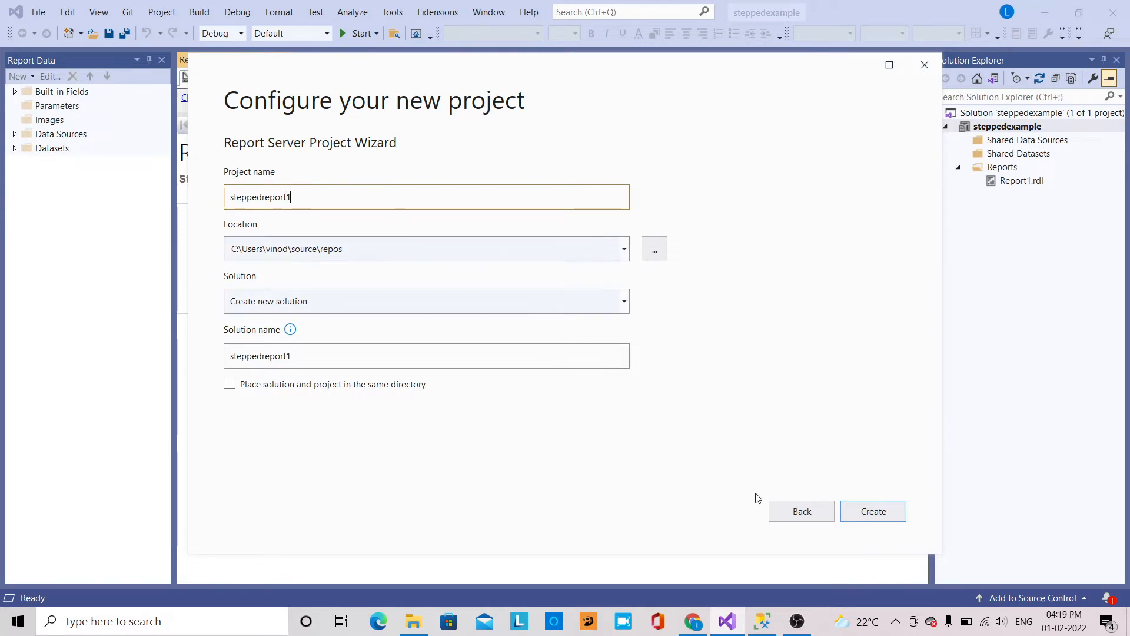
left_click(896, 511)
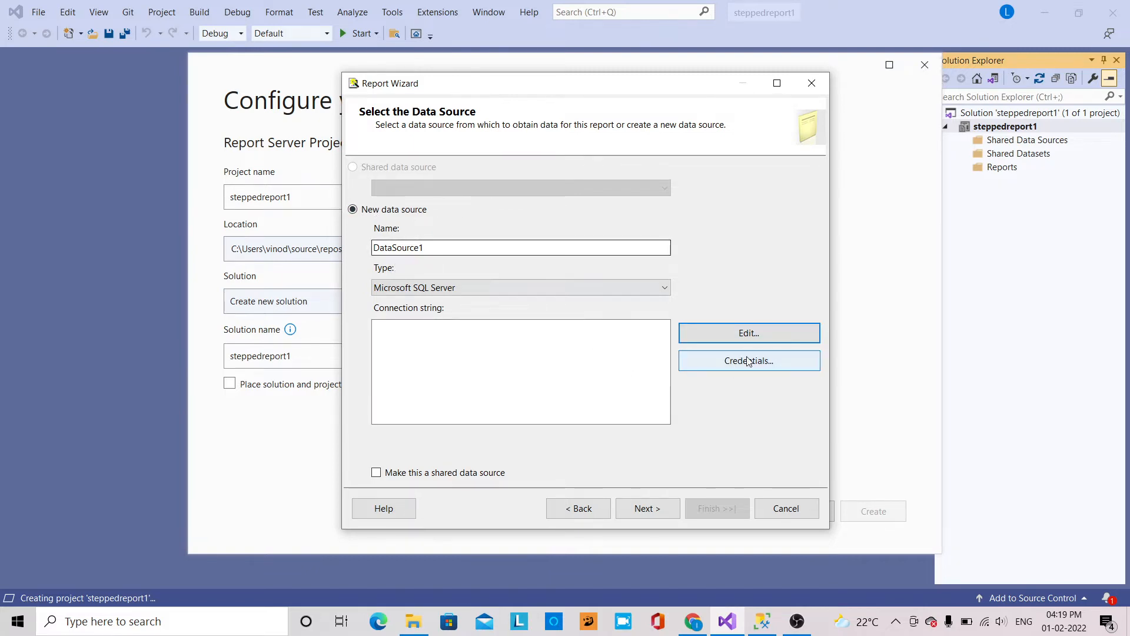
Step: Edit the data source connection, using the server name LAPTOP-9TH5RTTT\EXCELMAP from SQL Server Management Studio's connection dialog
left_click(778, 337)
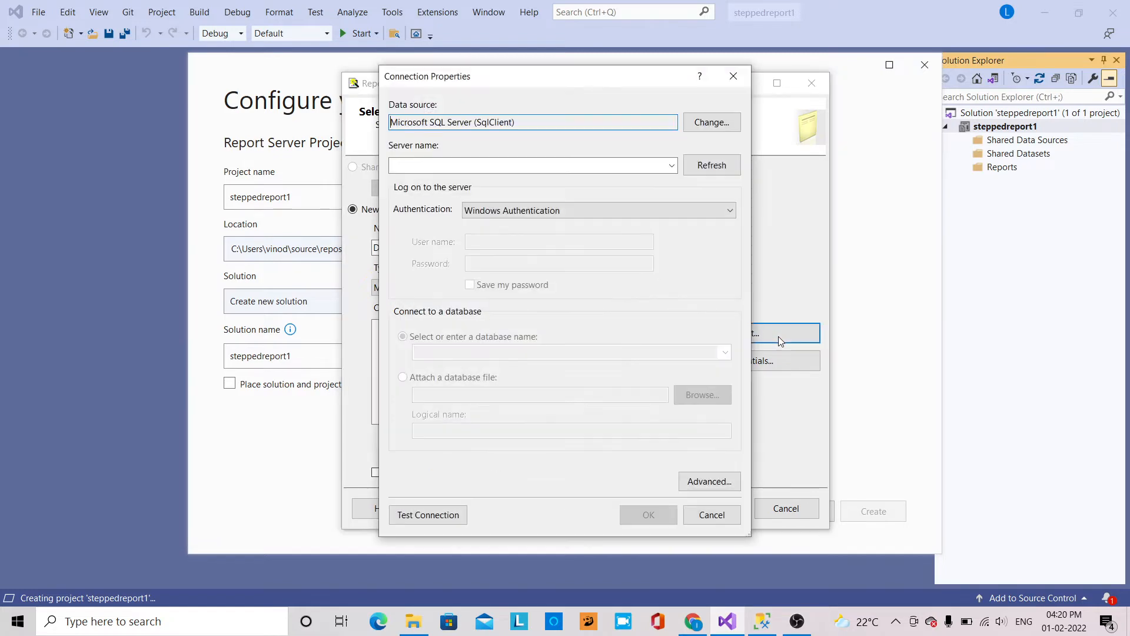
left_click(456, 167)
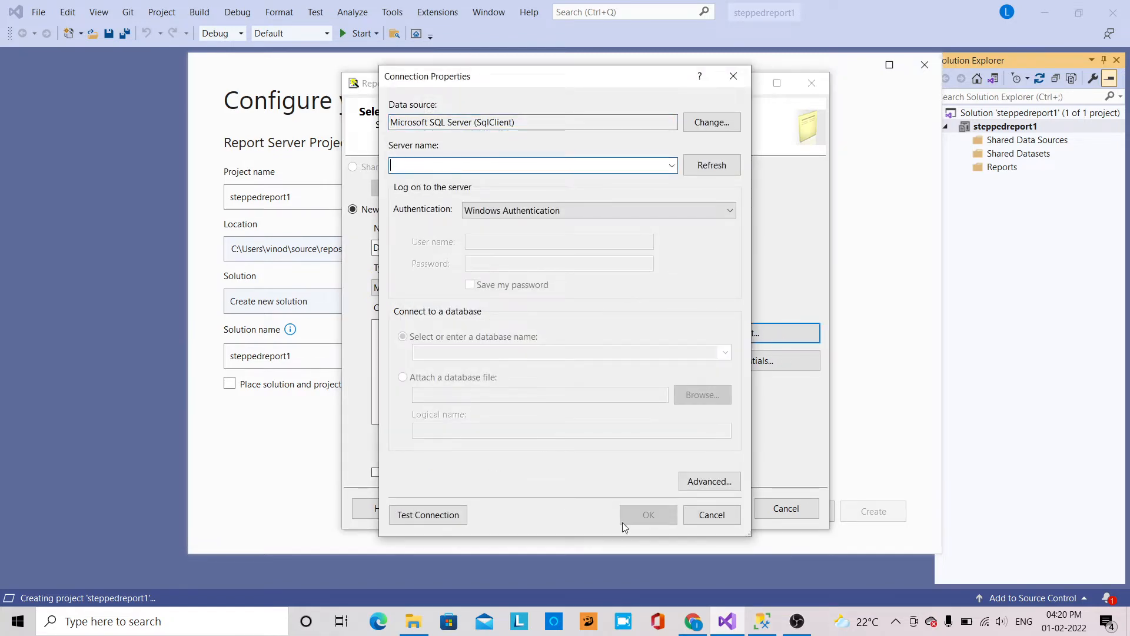
left_click(763, 621)
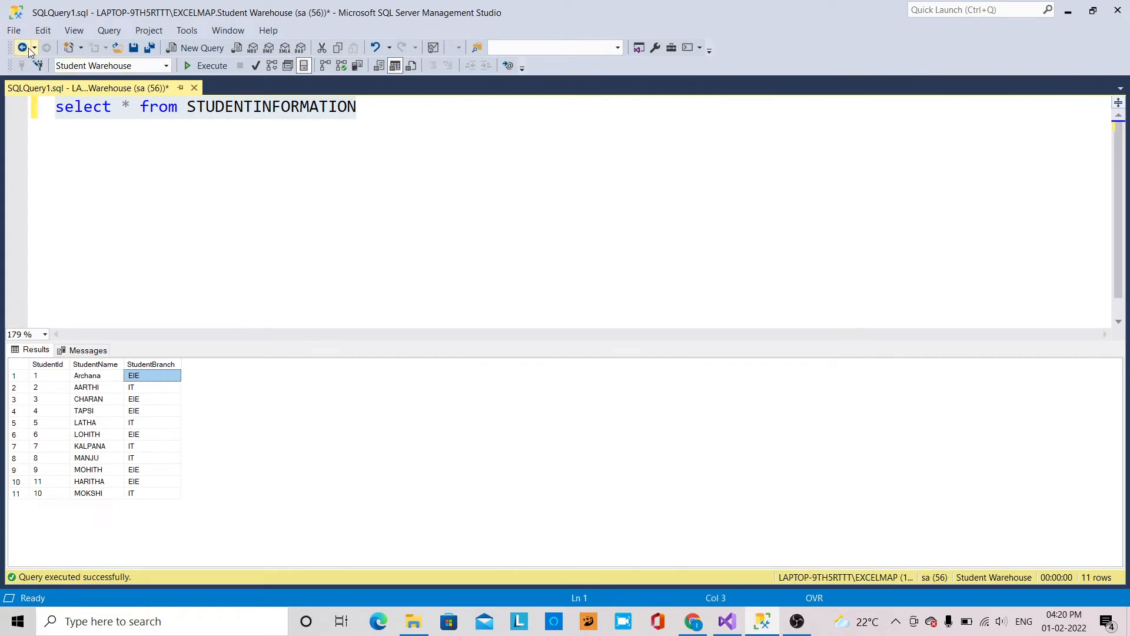
left_click(14, 31)
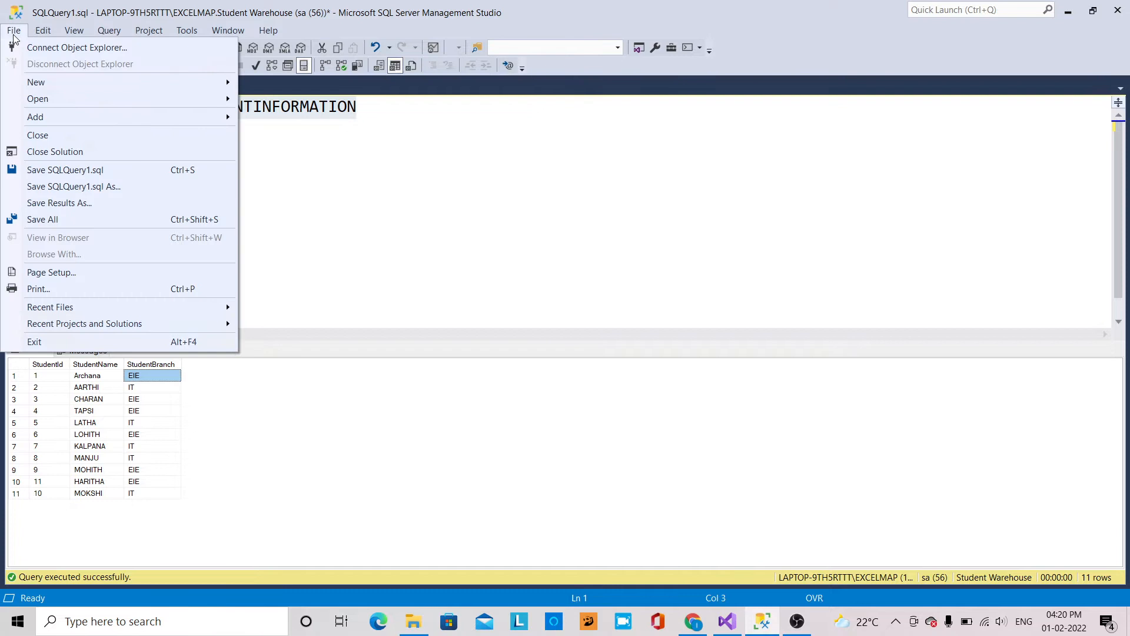
left_click(39, 52)
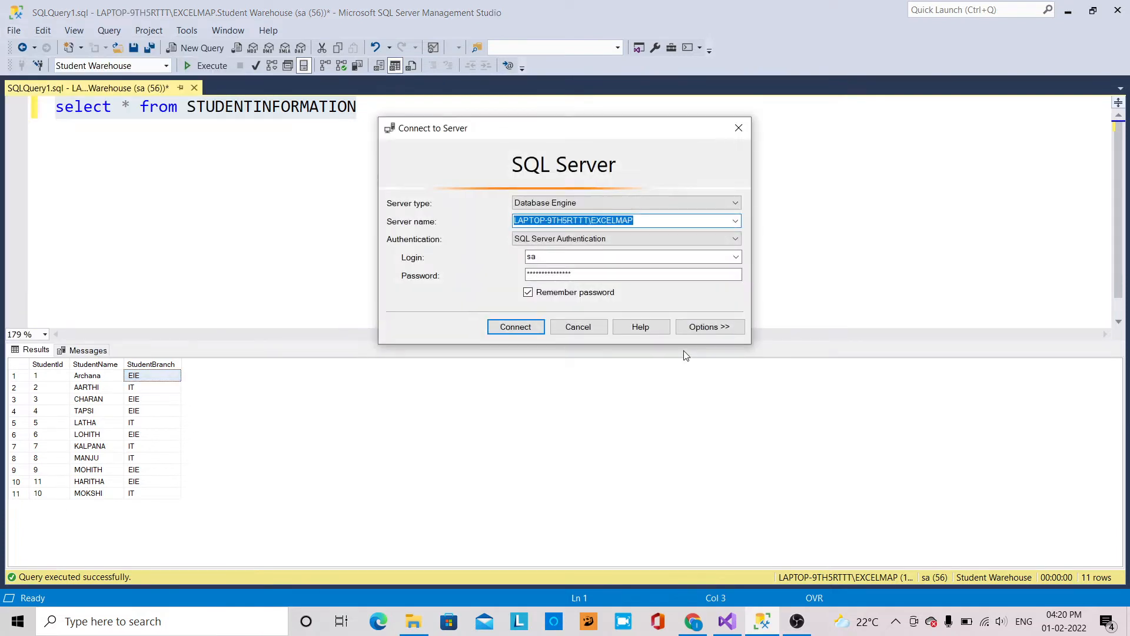
left_click(727, 621)
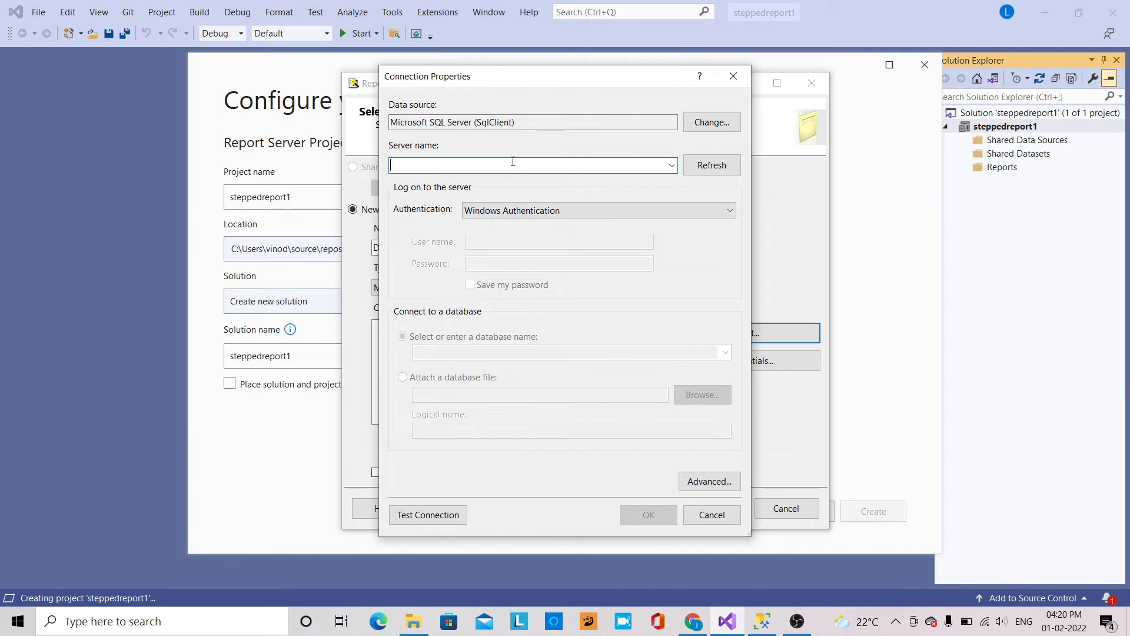
type("LAPTOP-9TH5RTTT\\EXCELMAP")
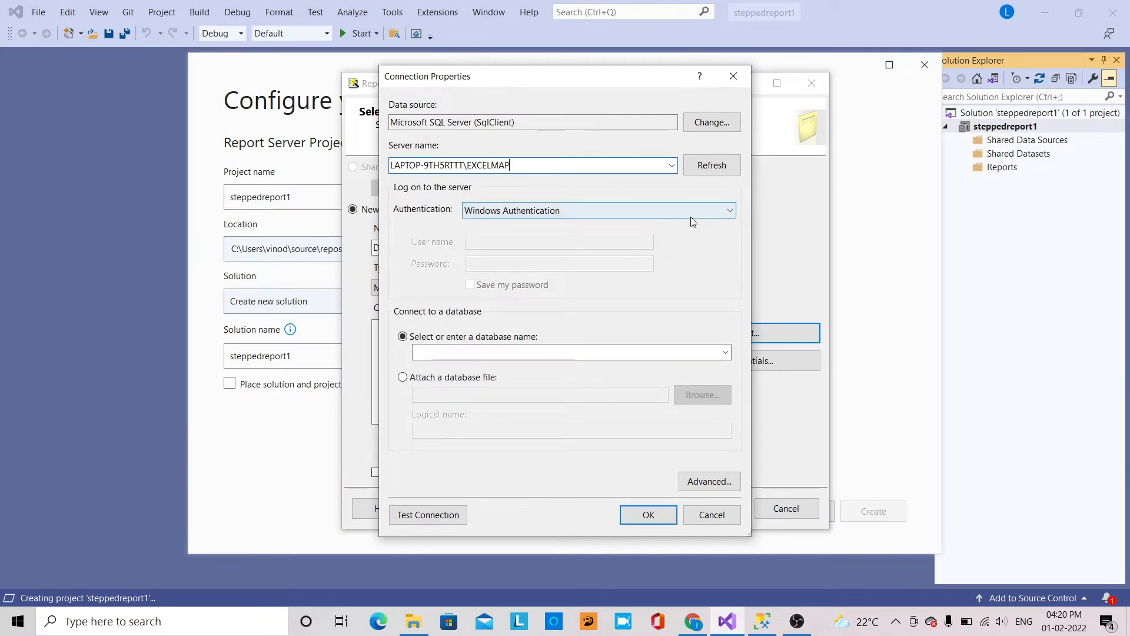
Step: Set the connection to SQL Server Authentication with user name sa and enter the account password
left_click(728, 210)
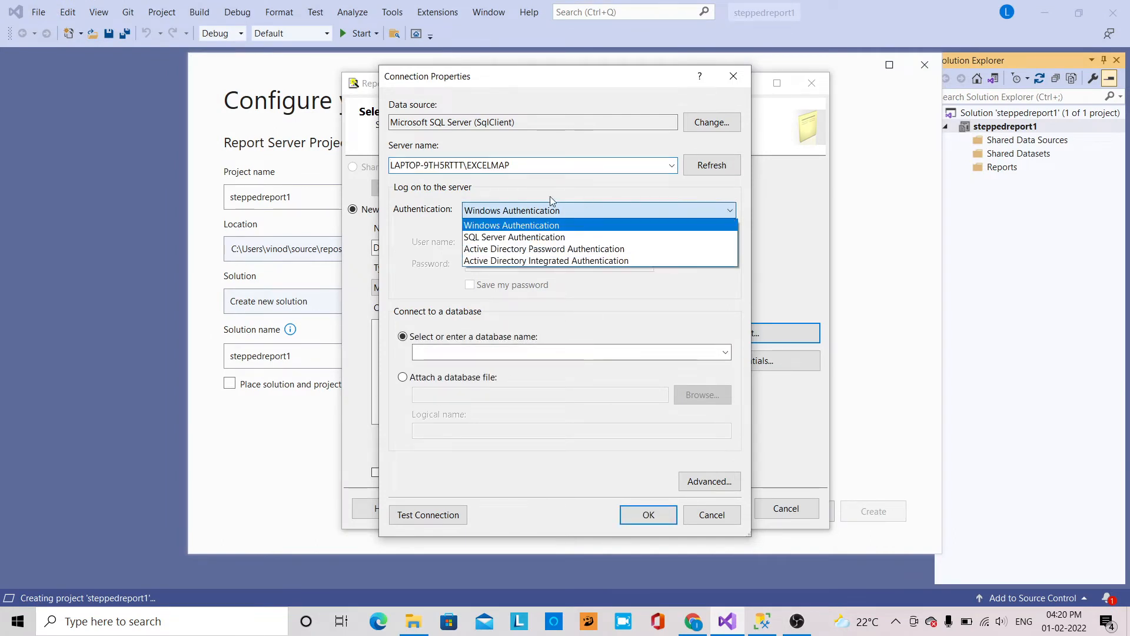
left_click(510, 234)
left_click(482, 243)
type("sa")
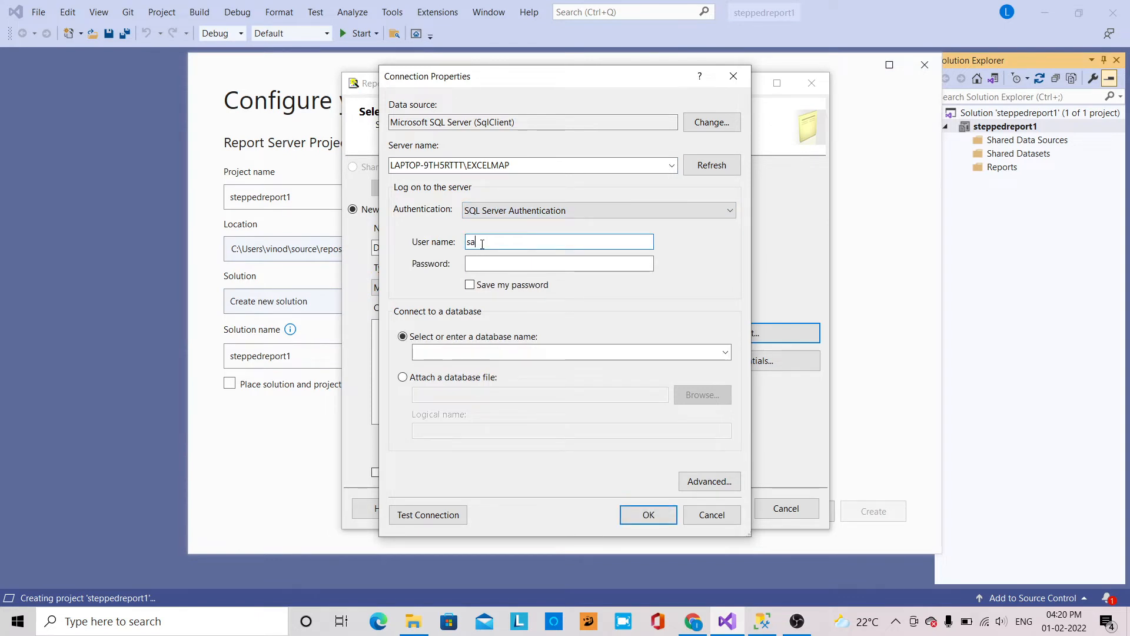
key("Tab")
type("•••")
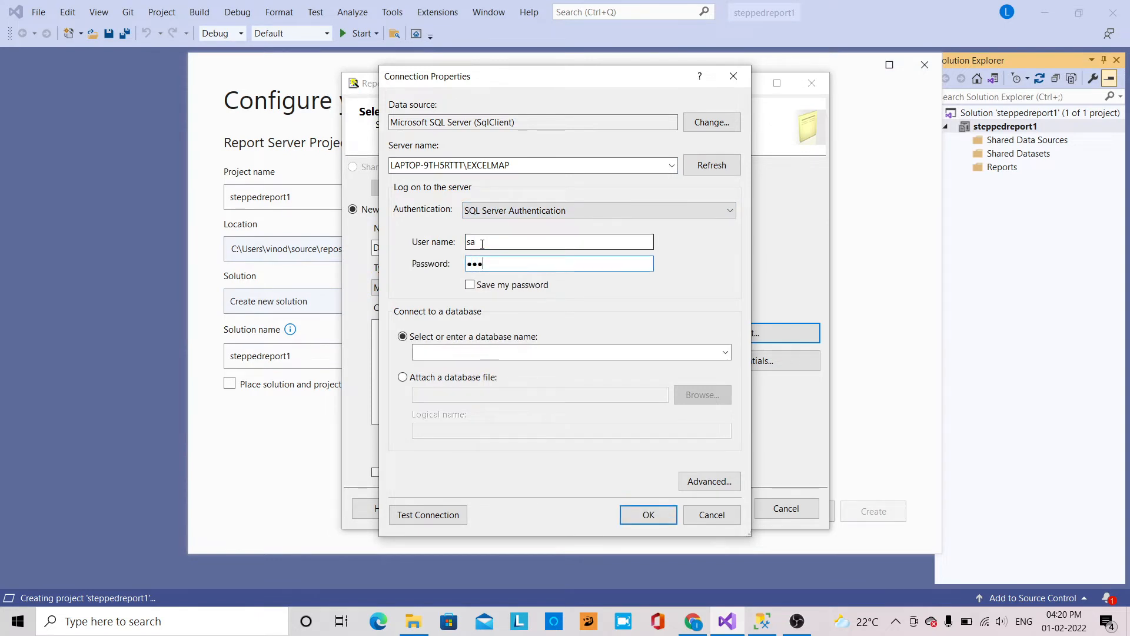
type("•••")
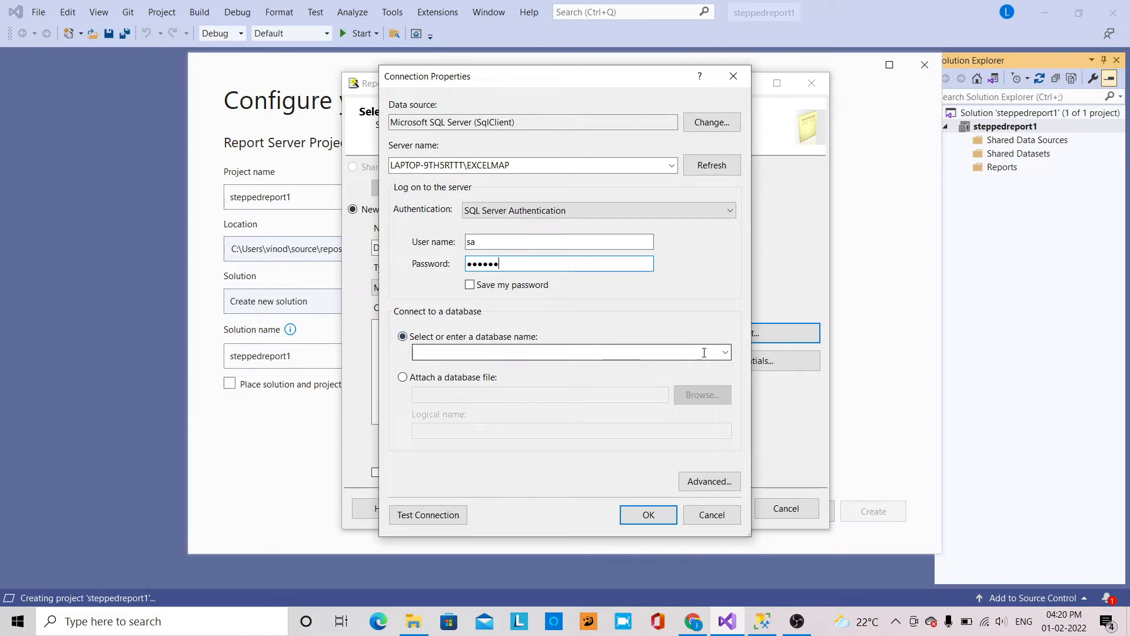
Step: Select the Student Warehouse database and confirm the connection properties
left_click(726, 352)
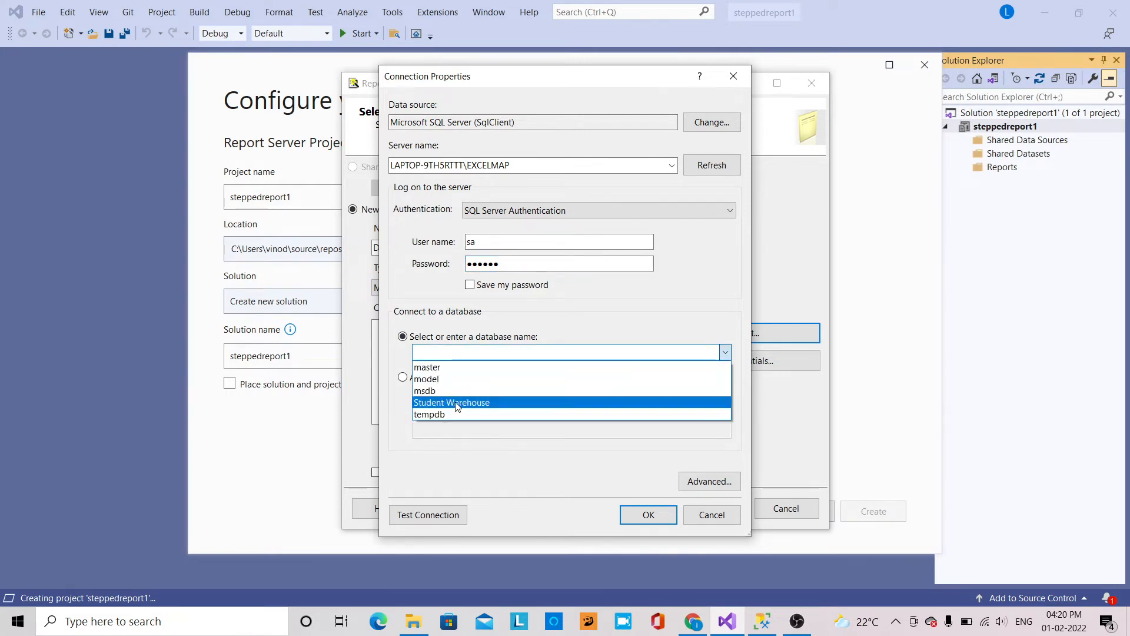
left_click(457, 403)
left_click(656, 520)
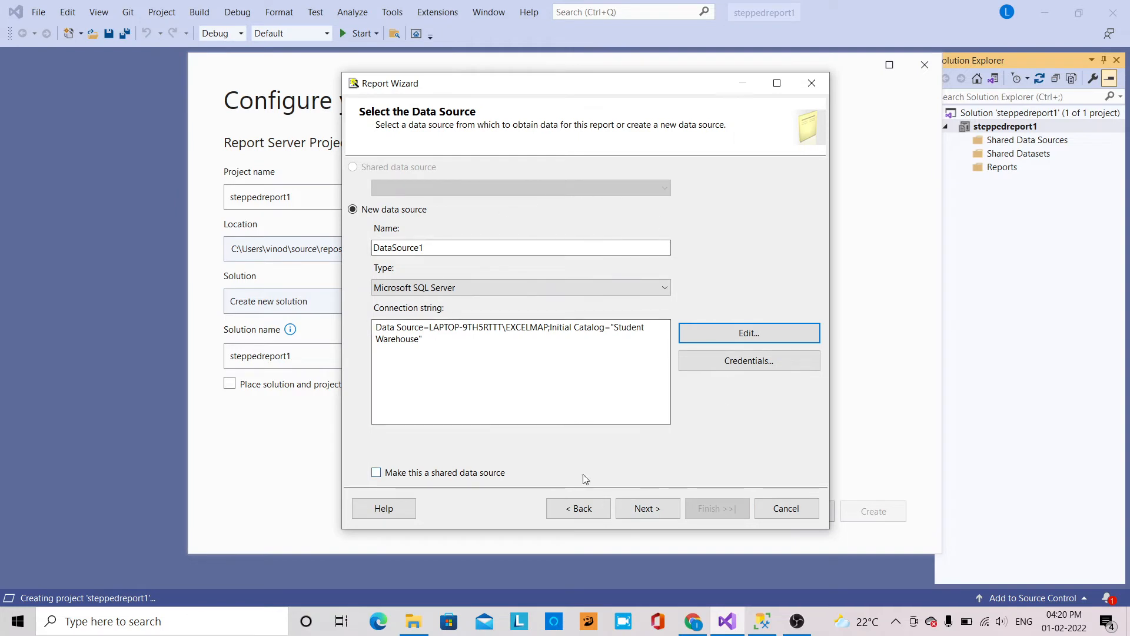
Step: Accept the data source and supply its credentials with user name sa and the account password
left_click(660, 509)
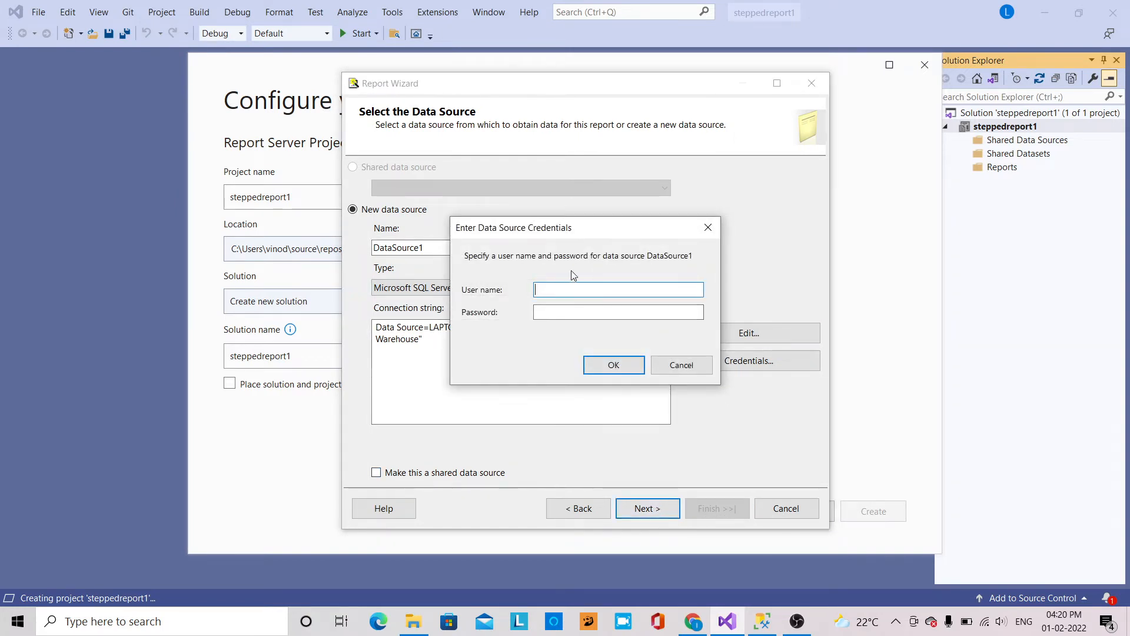
type("sa")
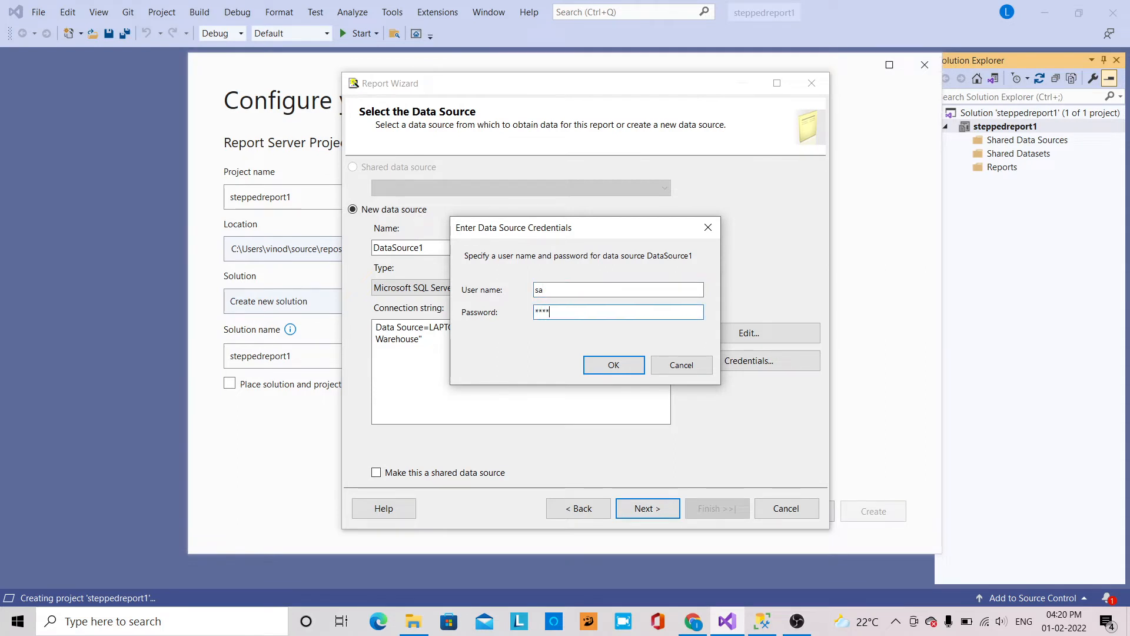
left_click(606, 365)
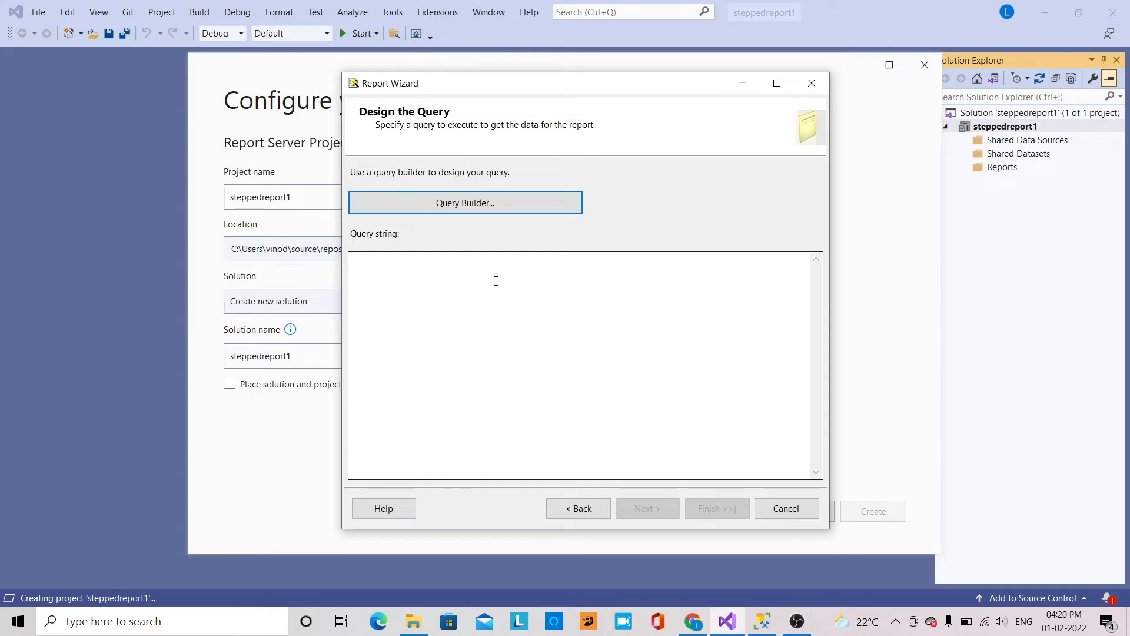
Step: Copy the query "select * from STUDENTINFORMATION" from SQL Server Management Studio into the report's query string and continue
left_click(590, 343)
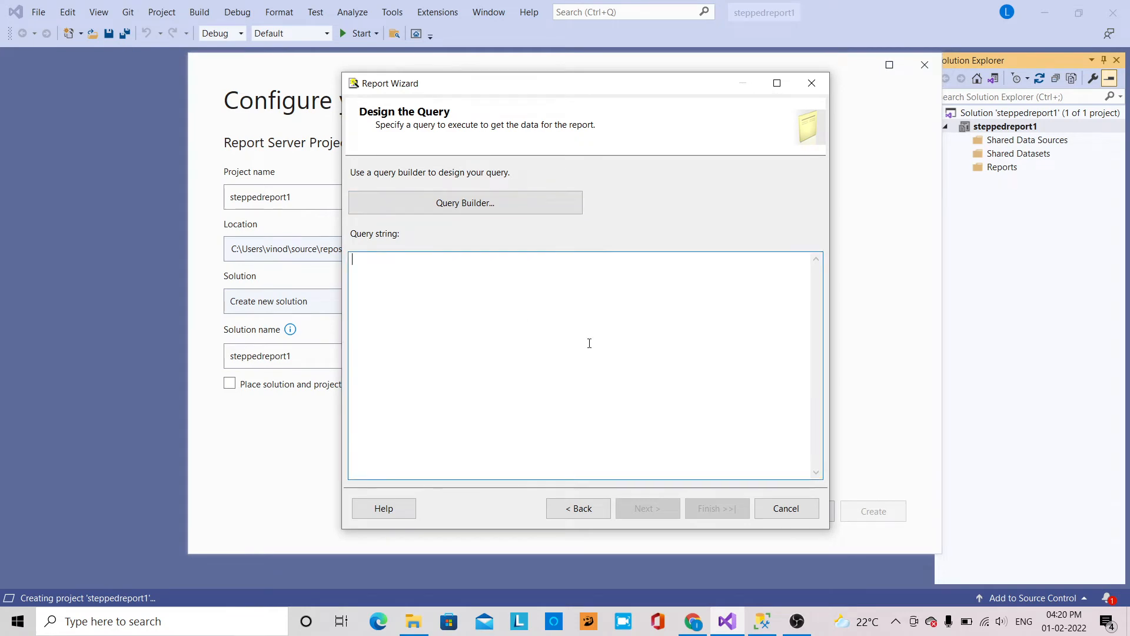
left_click(762, 621)
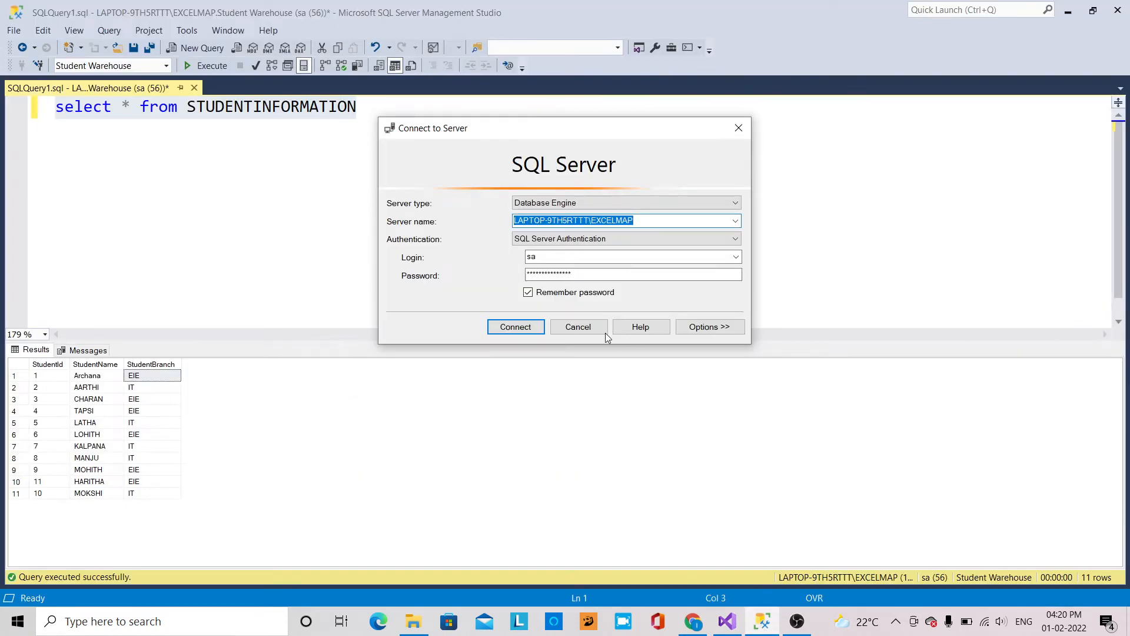
left_click(588, 328)
left_click_drag(394, 118, 58, 91)
key("ctrl+c")
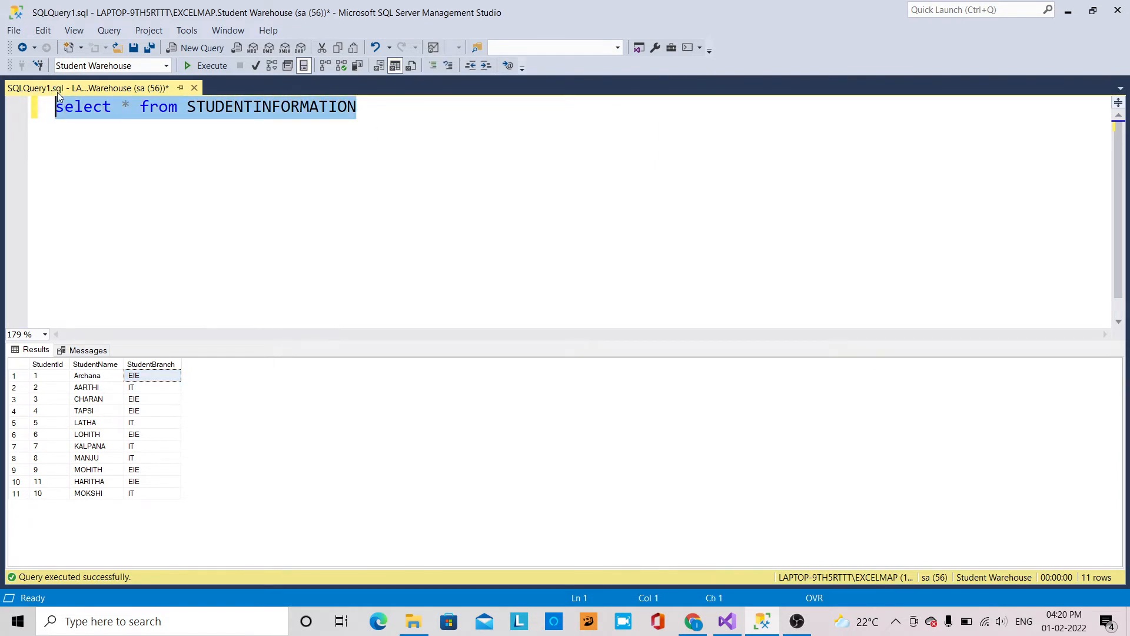
left_click(727, 621)
key("ctrl+v")
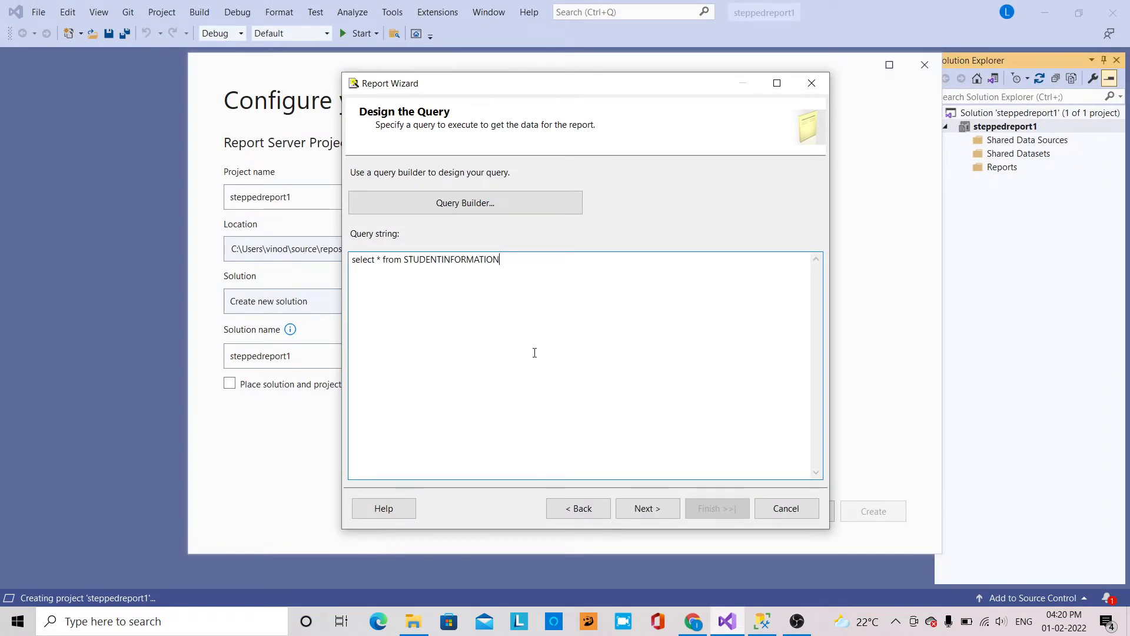
left_click(649, 506)
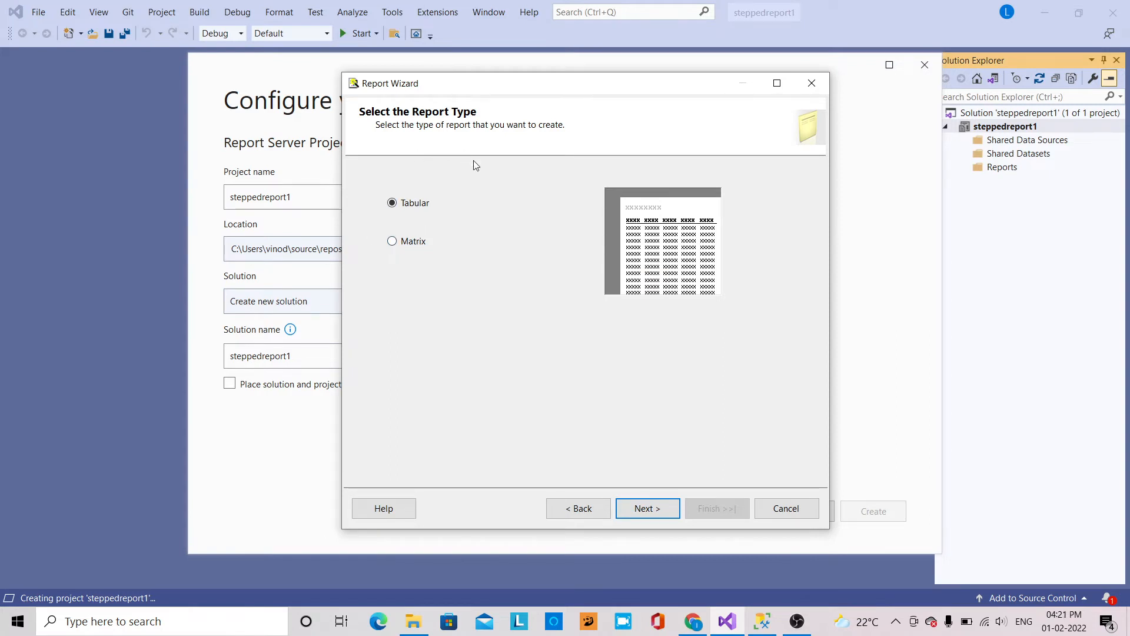
Step: Keep the Tabular report type and add the StudentBranch field to the table's group section
left_click(662, 518)
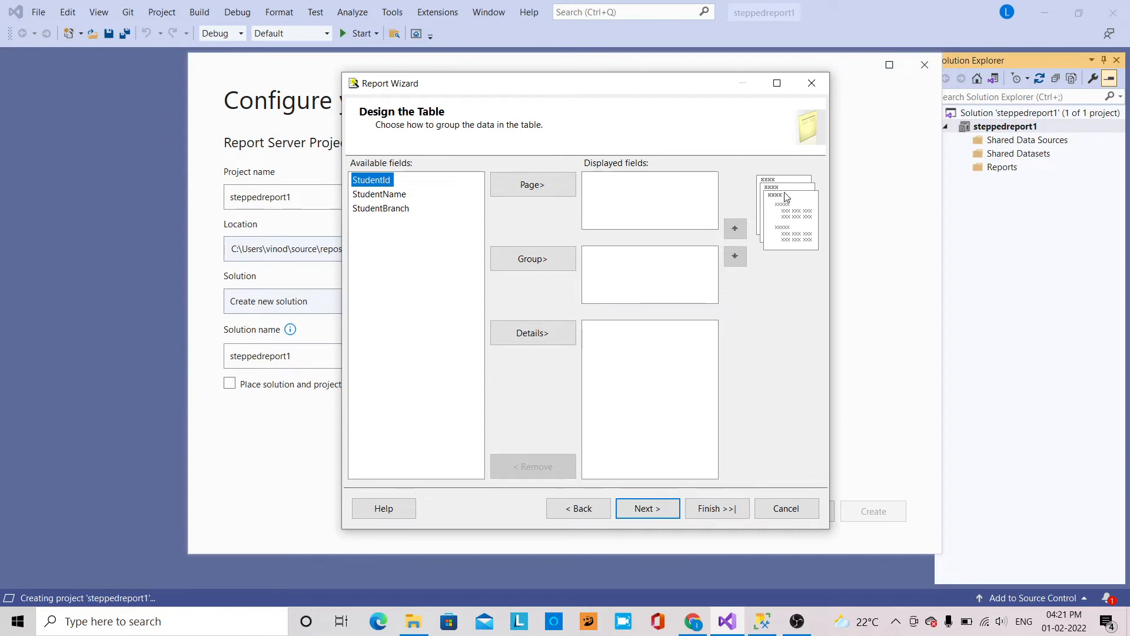
left_click(400, 211)
left_click(543, 262)
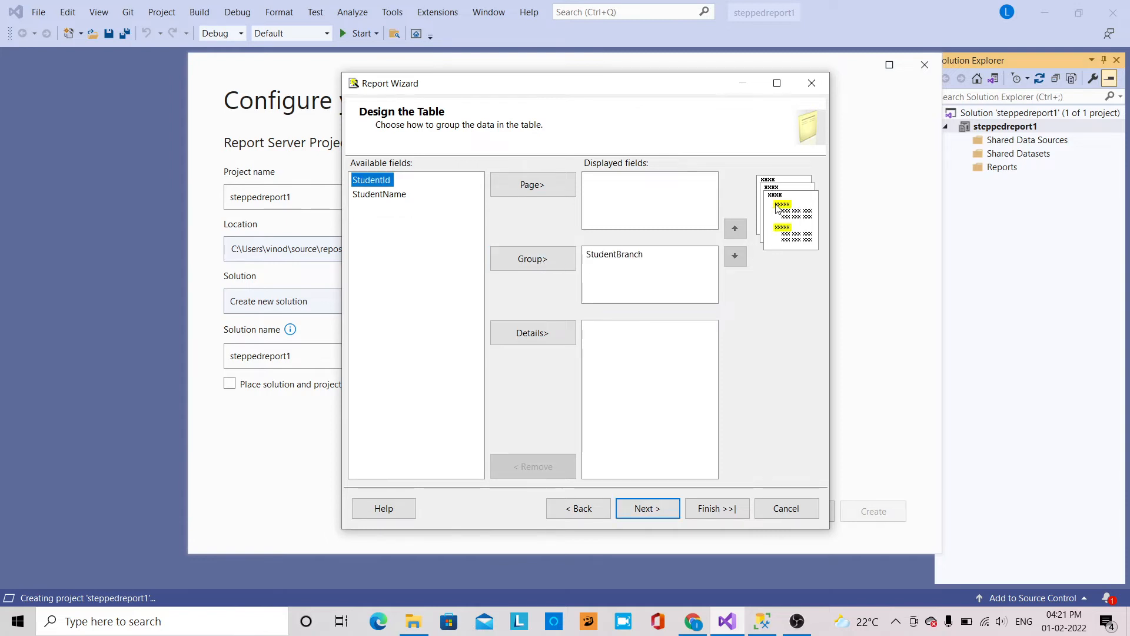
left_click(648, 263)
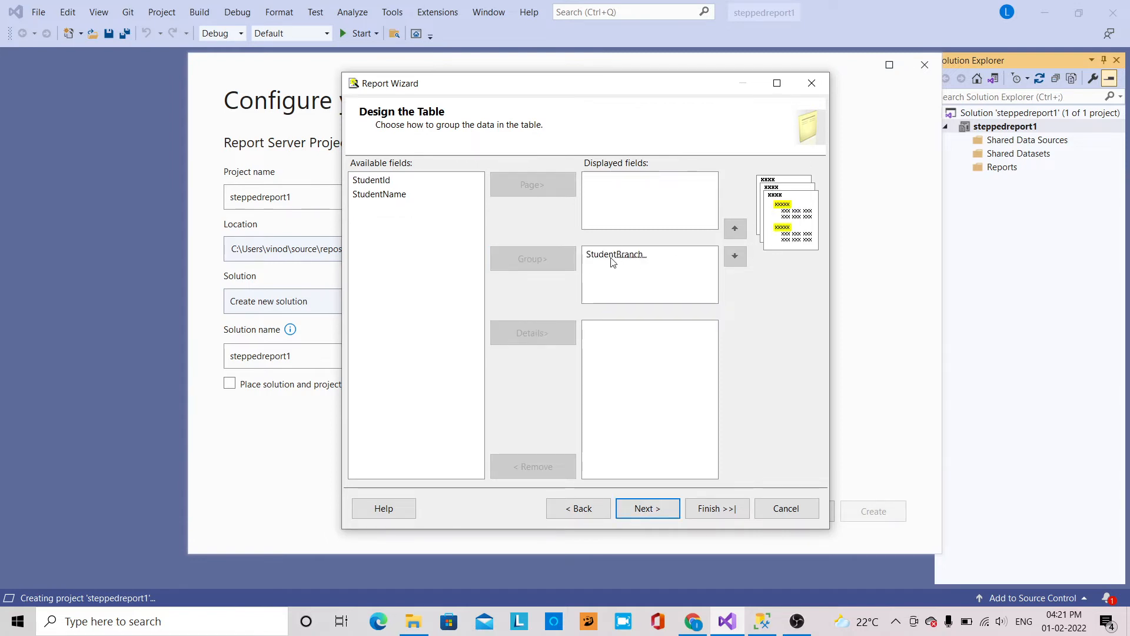
Step: Add the StudentId field to the table's details section
left_click(378, 193)
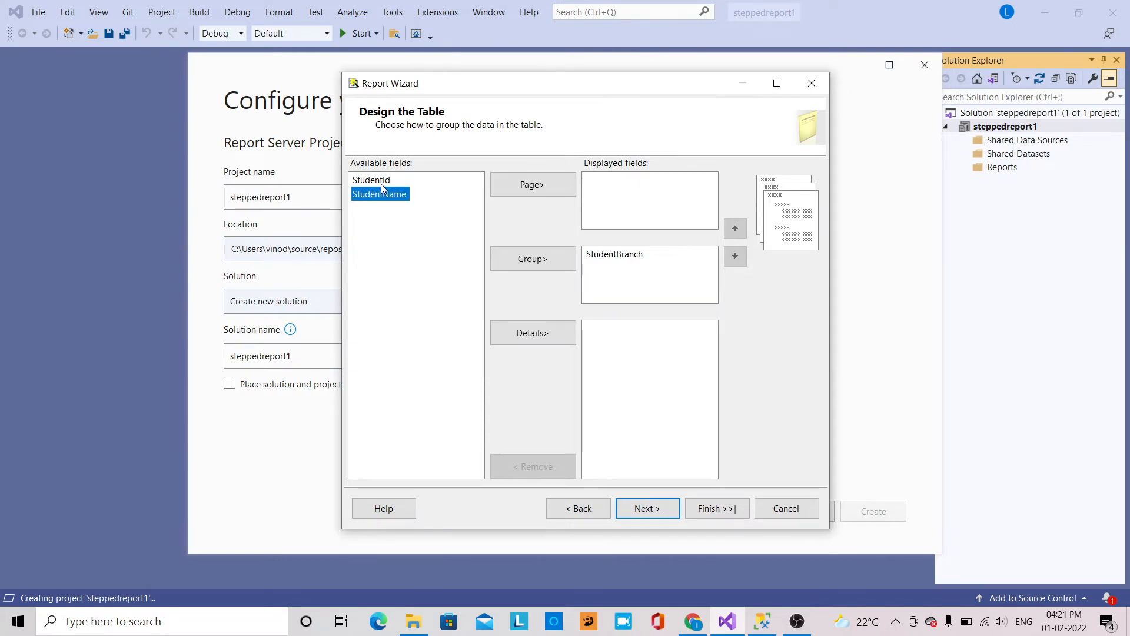
left_click(380, 183)
left_click(532, 336)
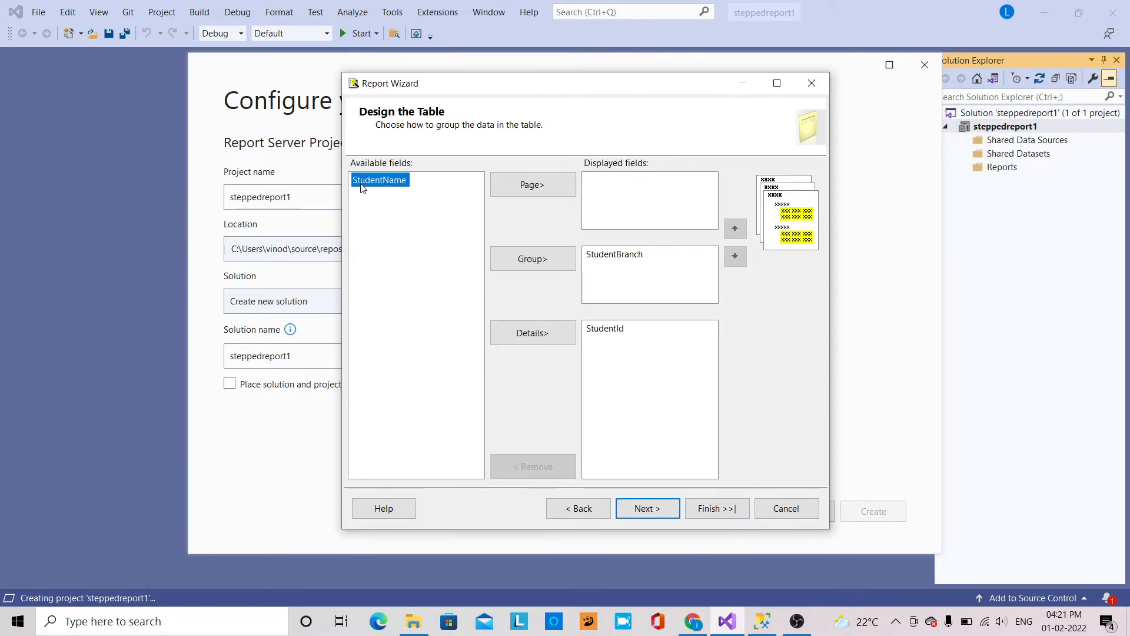
Step: Add the StudentName field to the details section and finish the wizard with the Stepped layout and report name Report1
left_click(556, 343)
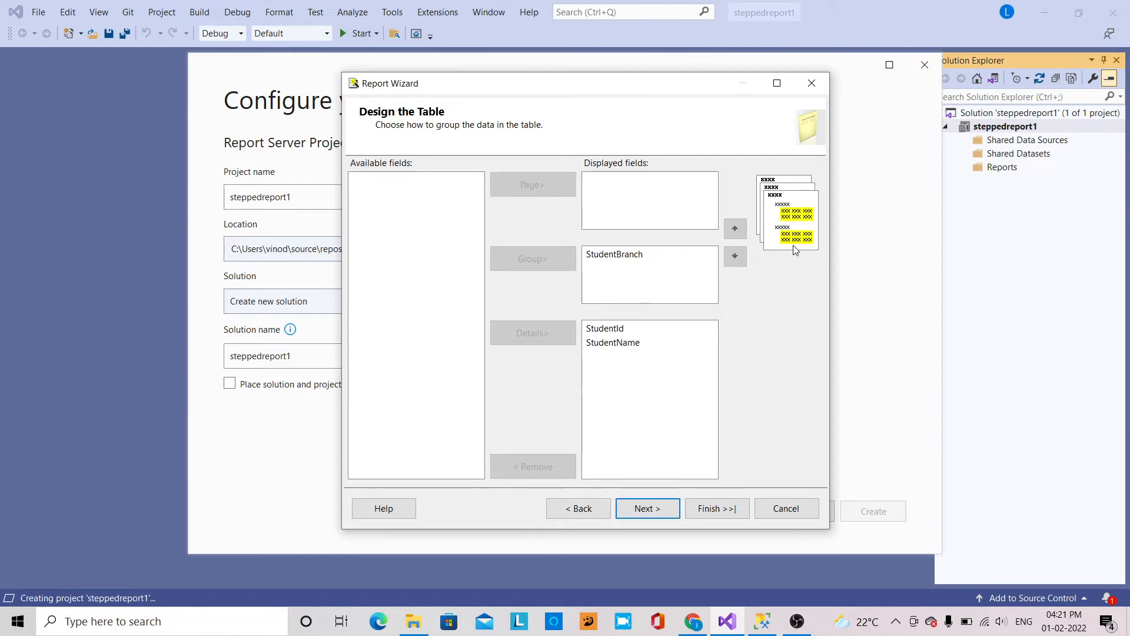
left_click(644, 509)
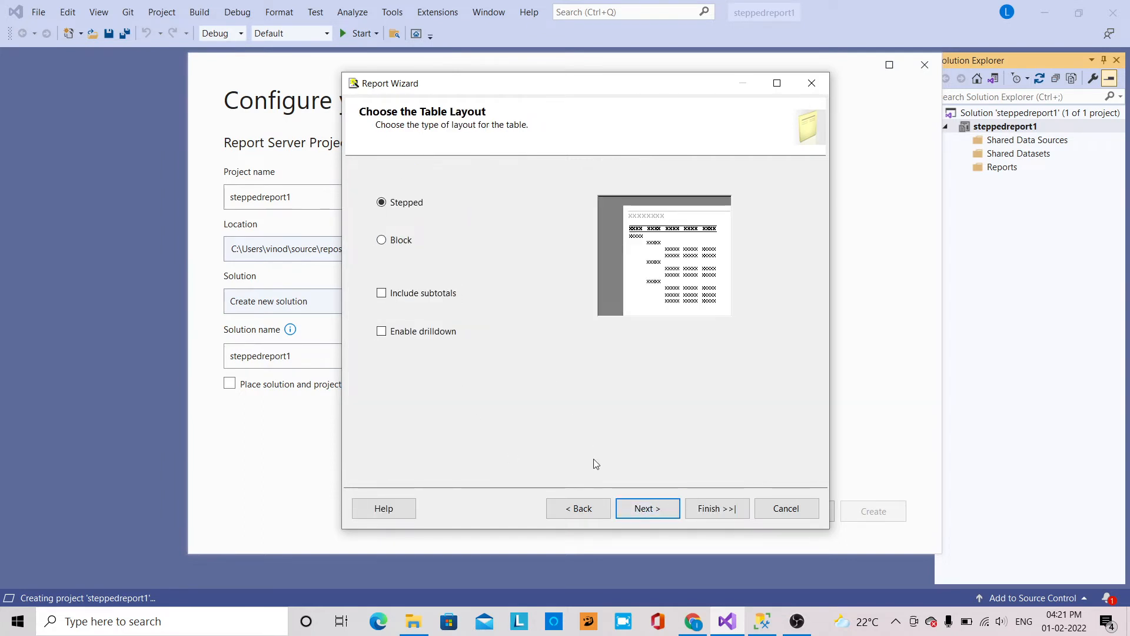
left_click(644, 506)
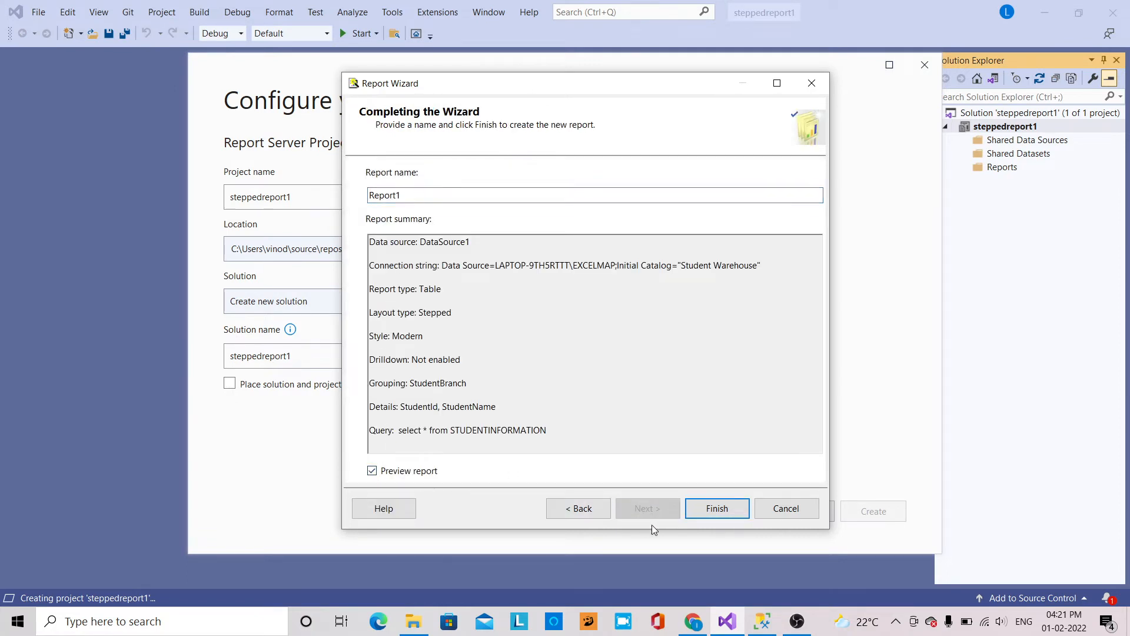
left_click(717, 508)
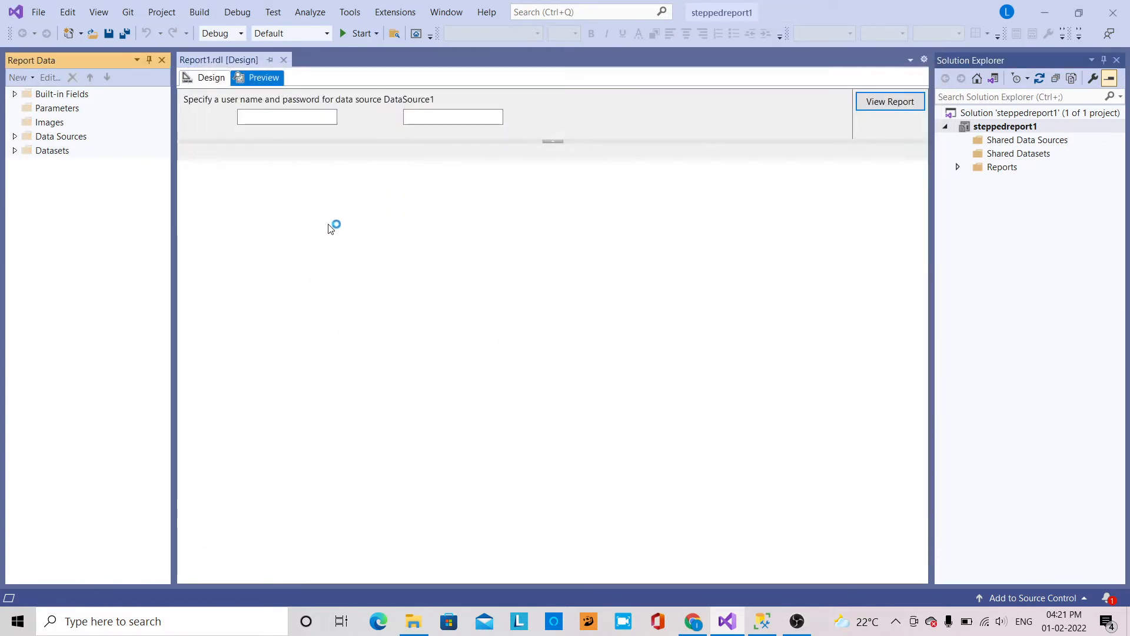
Step: Run the report preview with user name sa and the account password for DataSource1, and examine the students grouped by branch
left_click(295, 121)
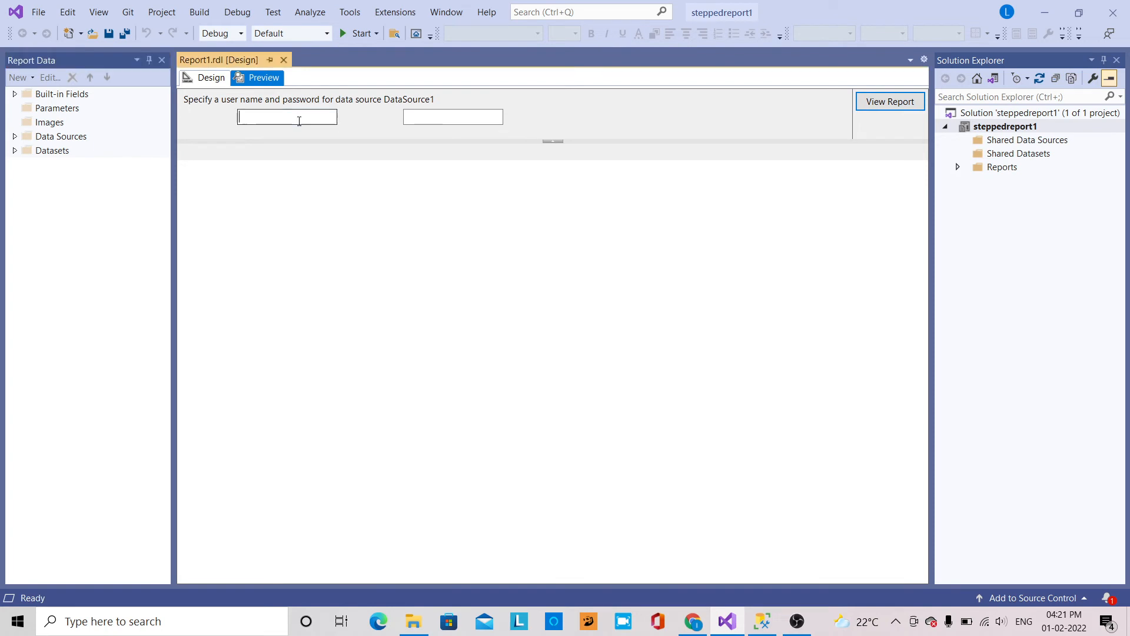
type("sa")
key("Tab")
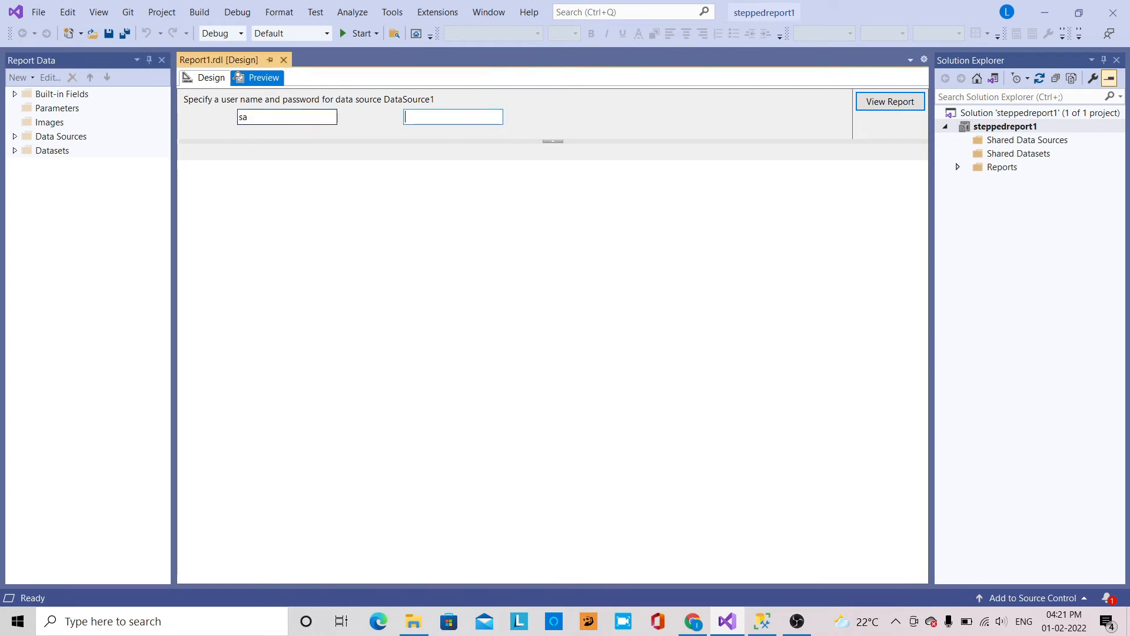
type("******")
left_click(877, 106)
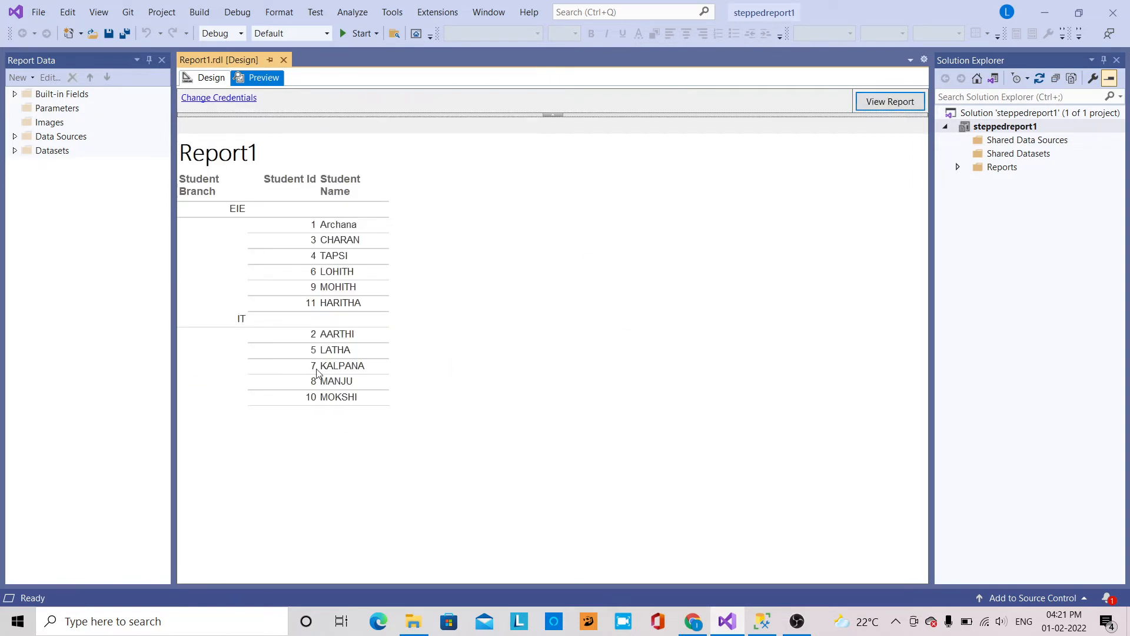
left_click(247, 208)
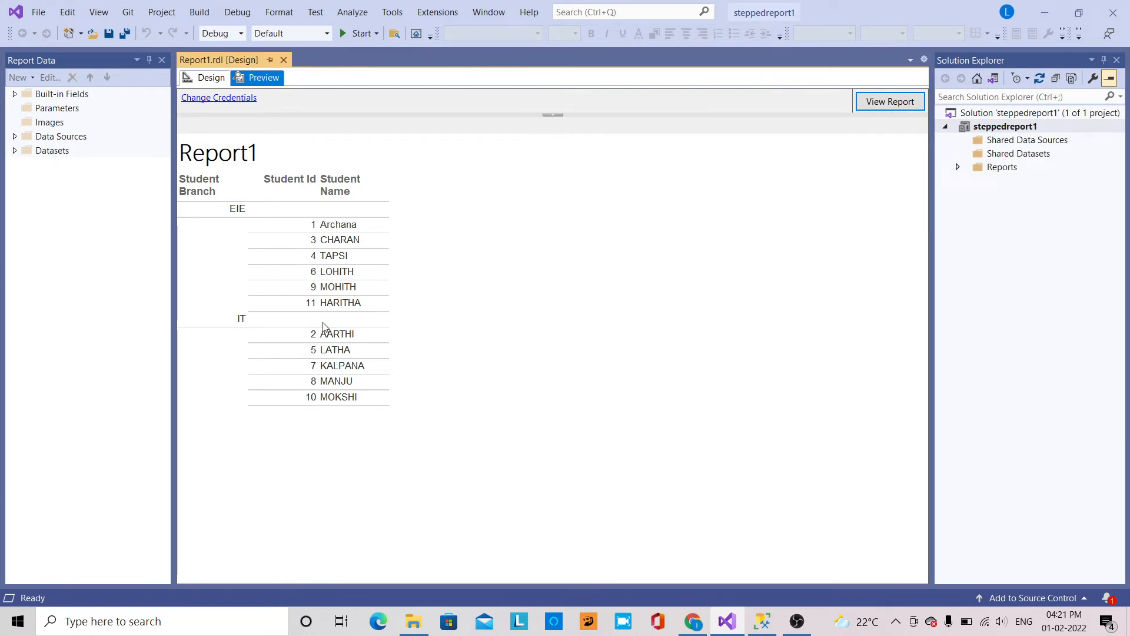
Step: Return to the report design and widen the Student Branch, Student Id and Student Name columns so their headers fit on one line
left_click(212, 79)
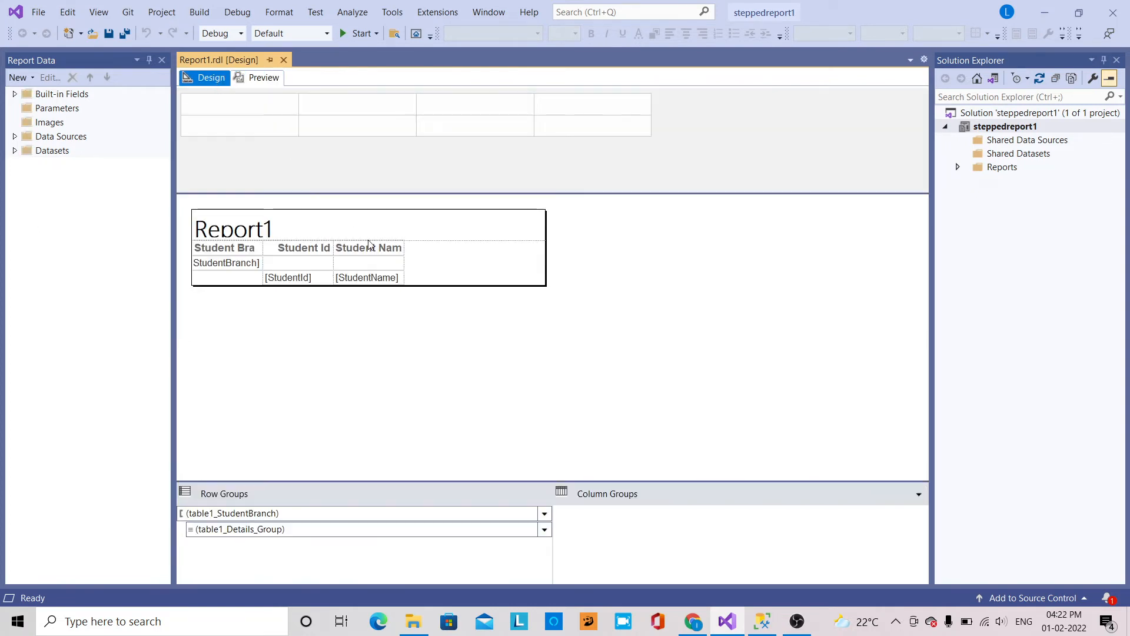
left_click(262, 252)
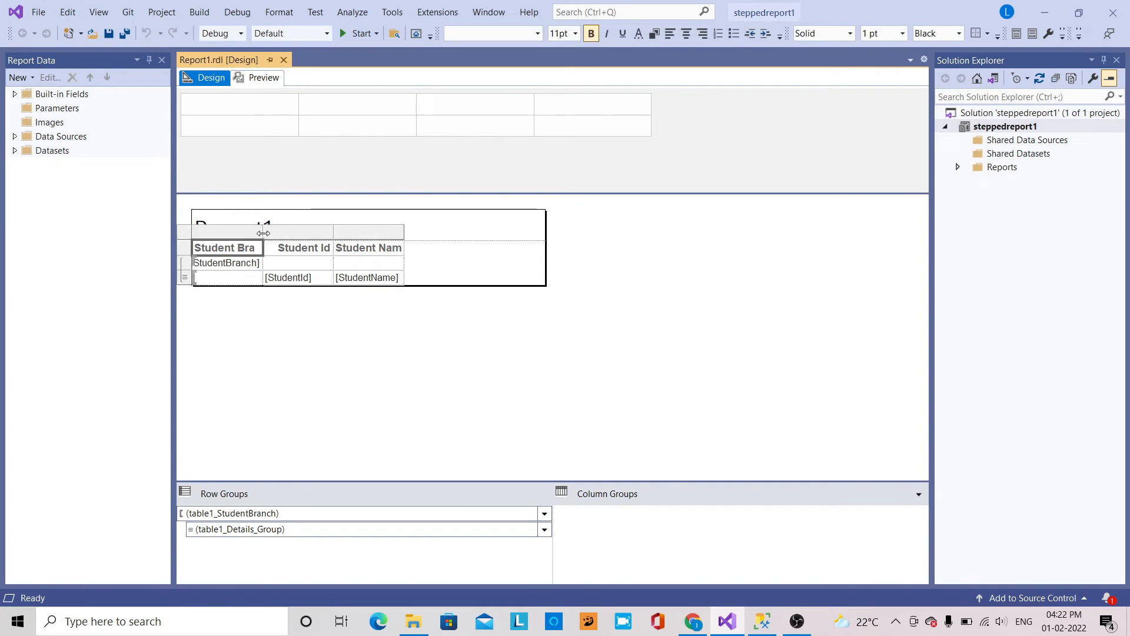
left_click_drag(263, 233, 300, 233)
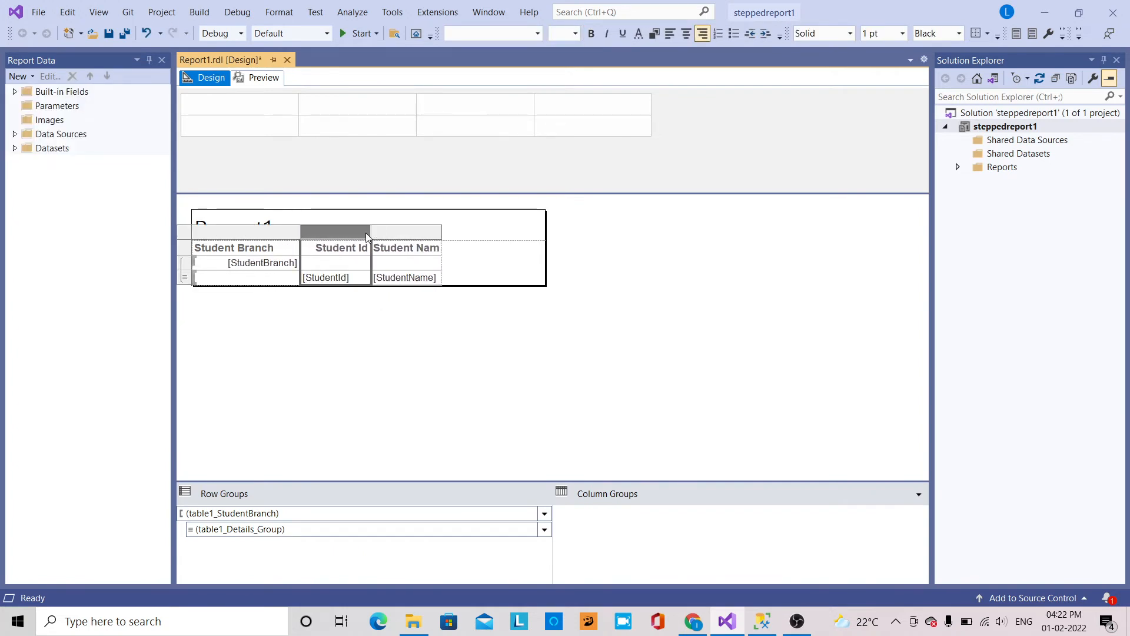
left_click_drag(371, 232, 399, 232)
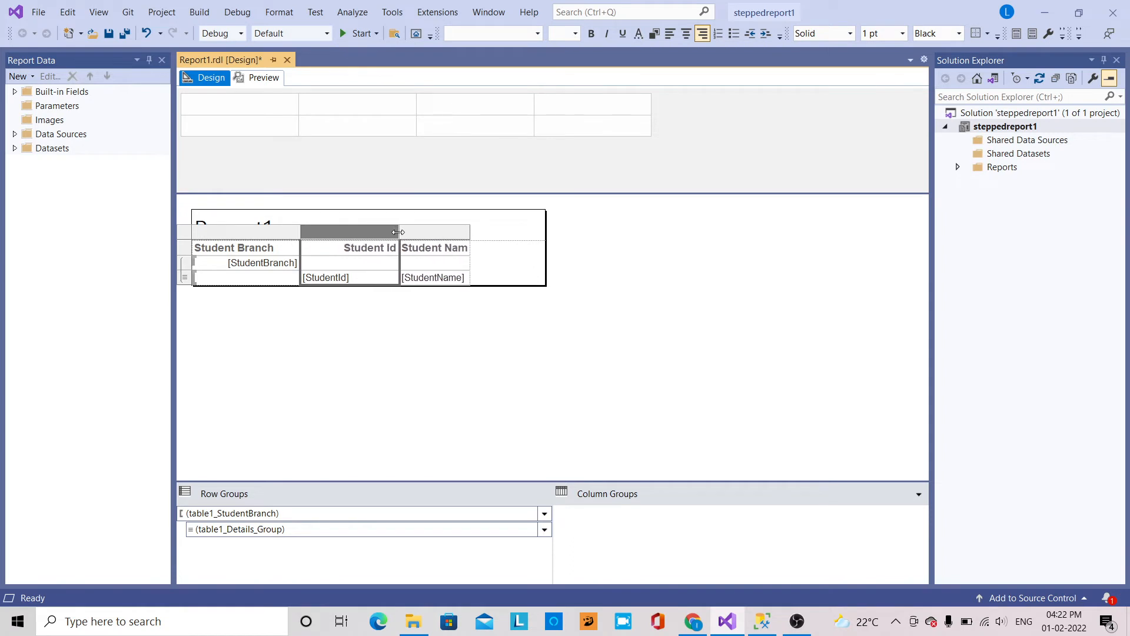
left_click(468, 235)
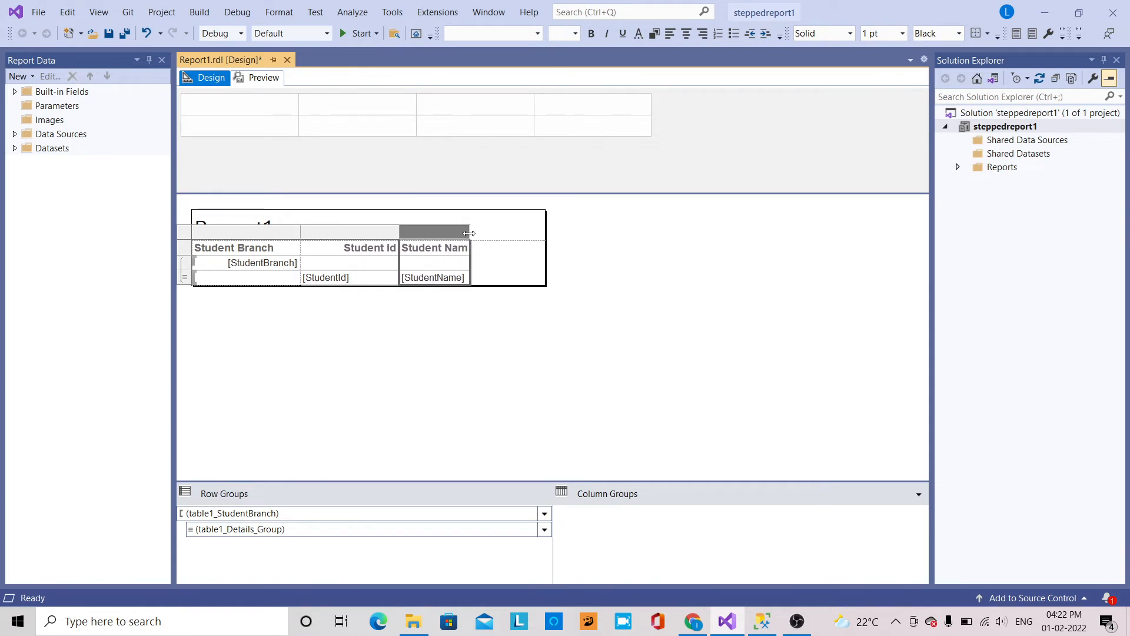
left_click_drag(470, 234, 507, 234)
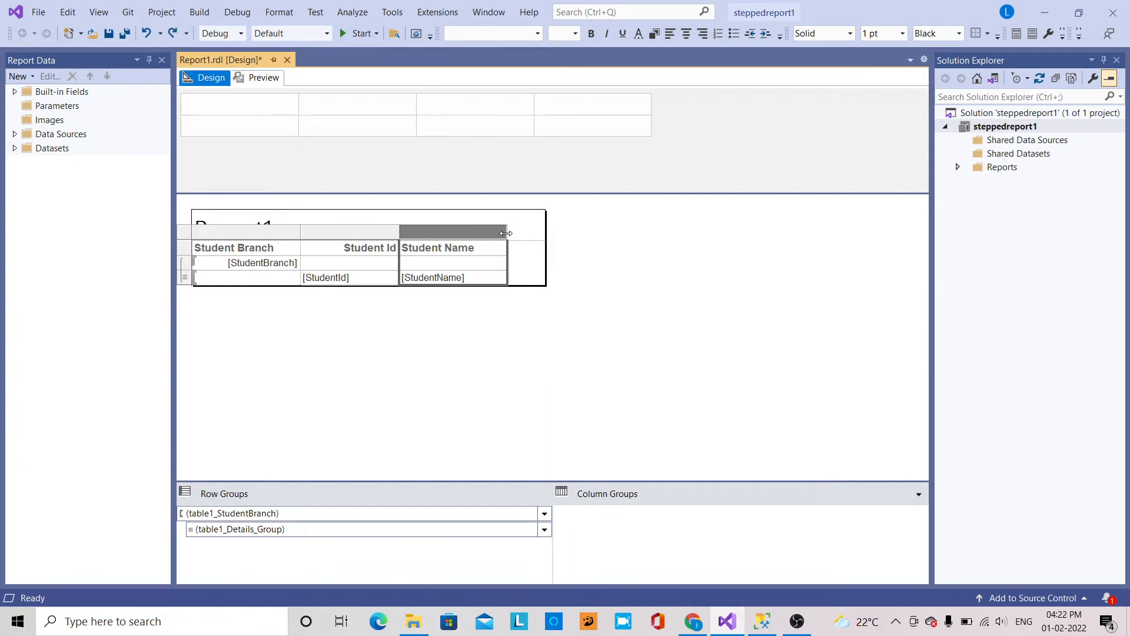
Step: Set the Student Branch header's text alignment to Center horizontally and Middle vertically
left_click(264, 268)
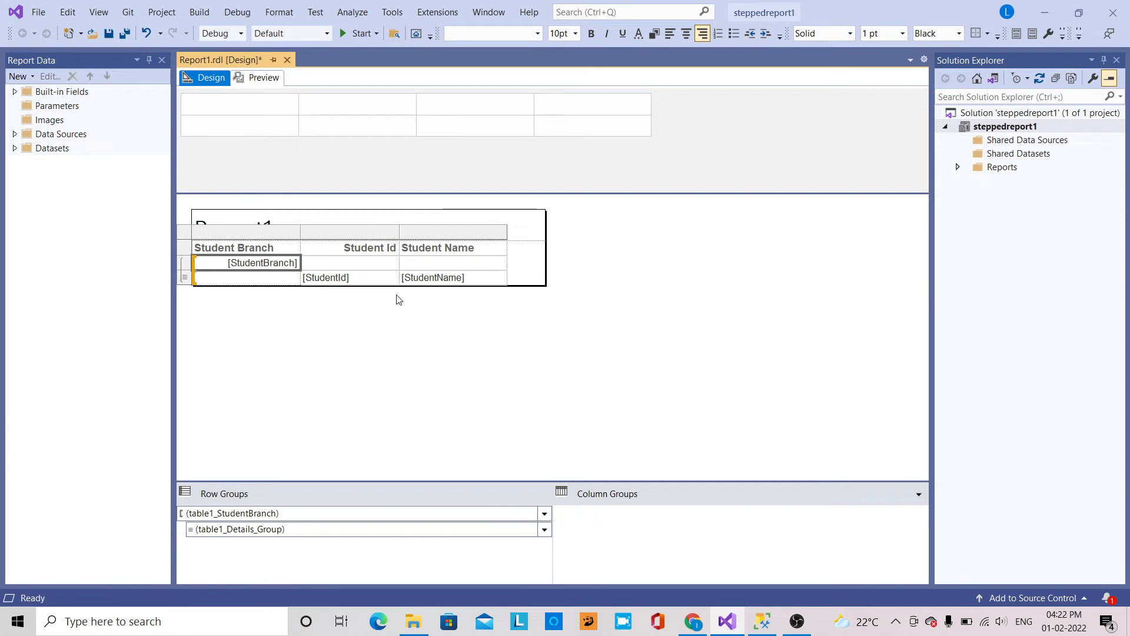
right_click(383, 250)
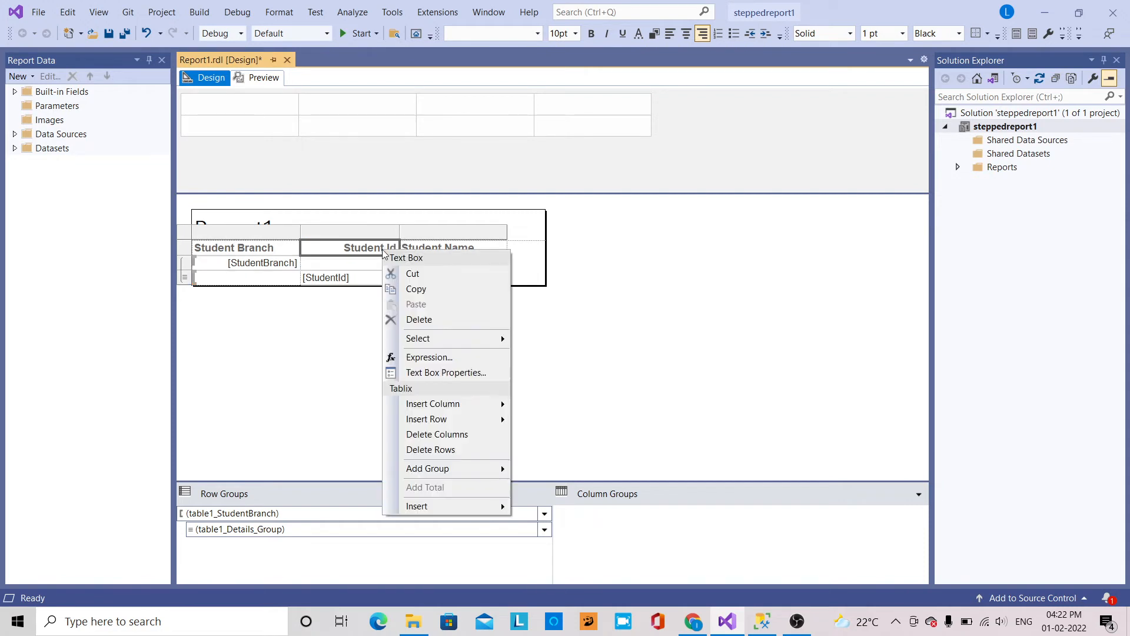
right_click(273, 248)
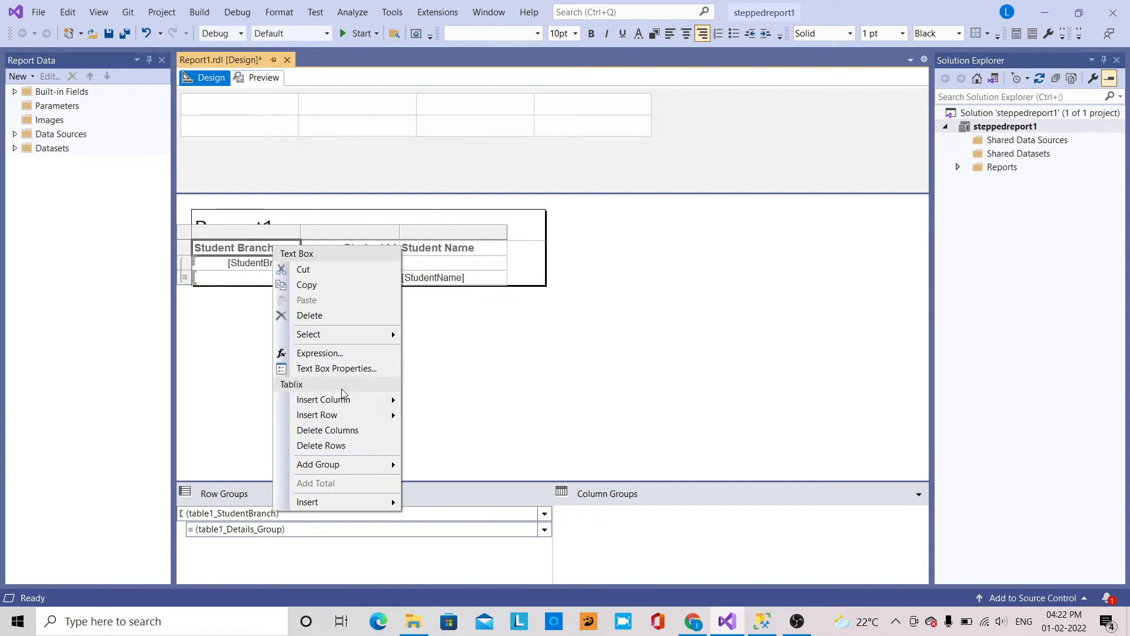
left_click(370, 371)
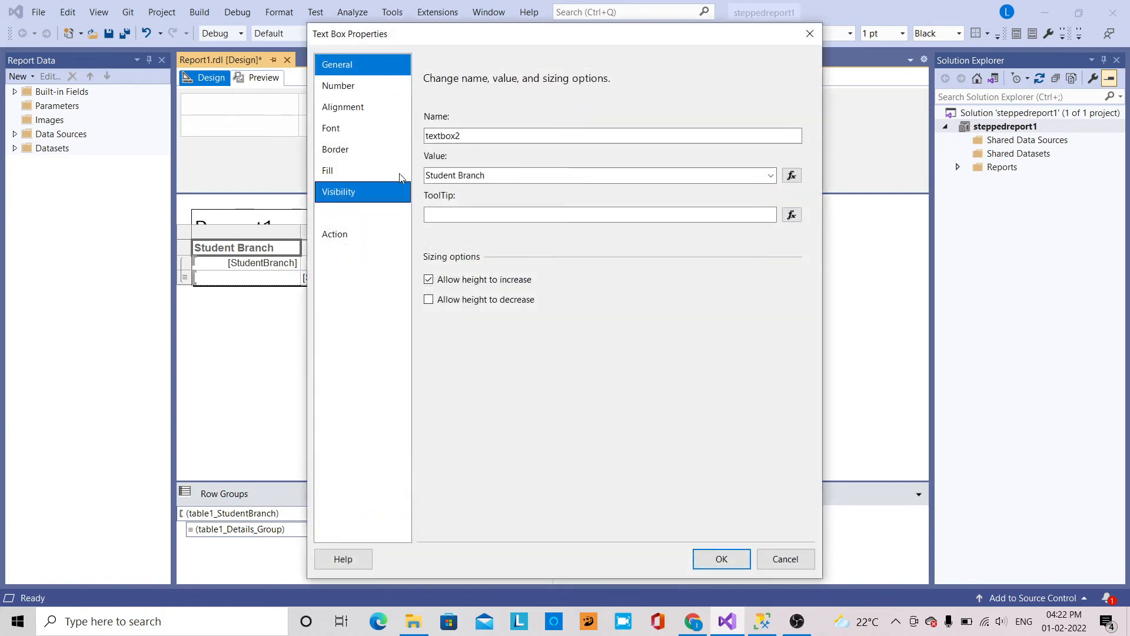
left_click(366, 107)
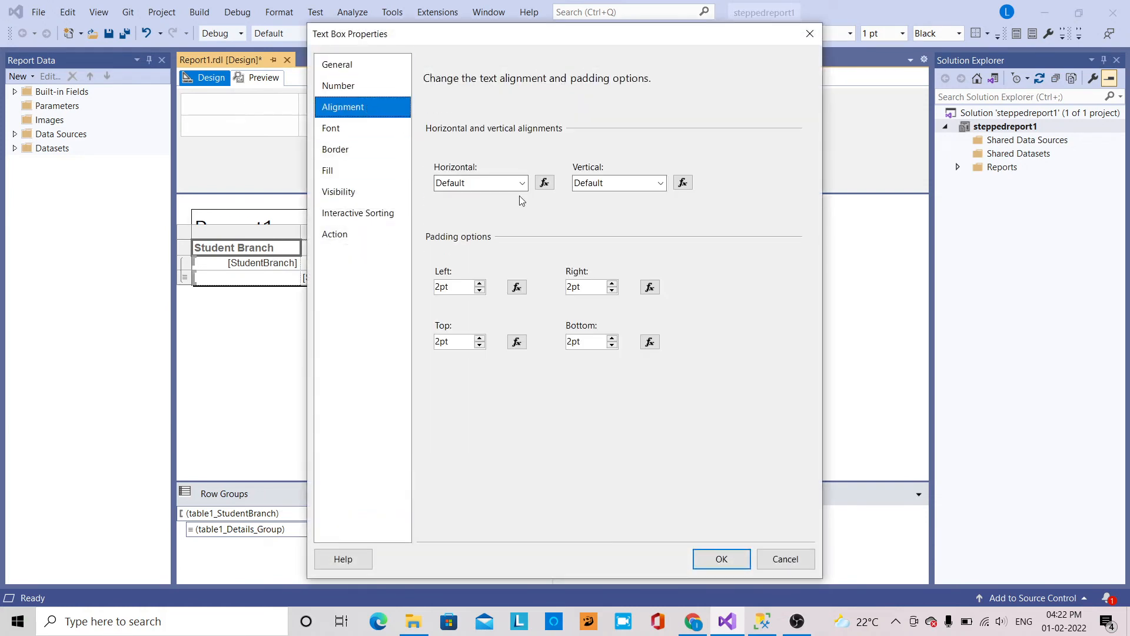
left_click(521, 183)
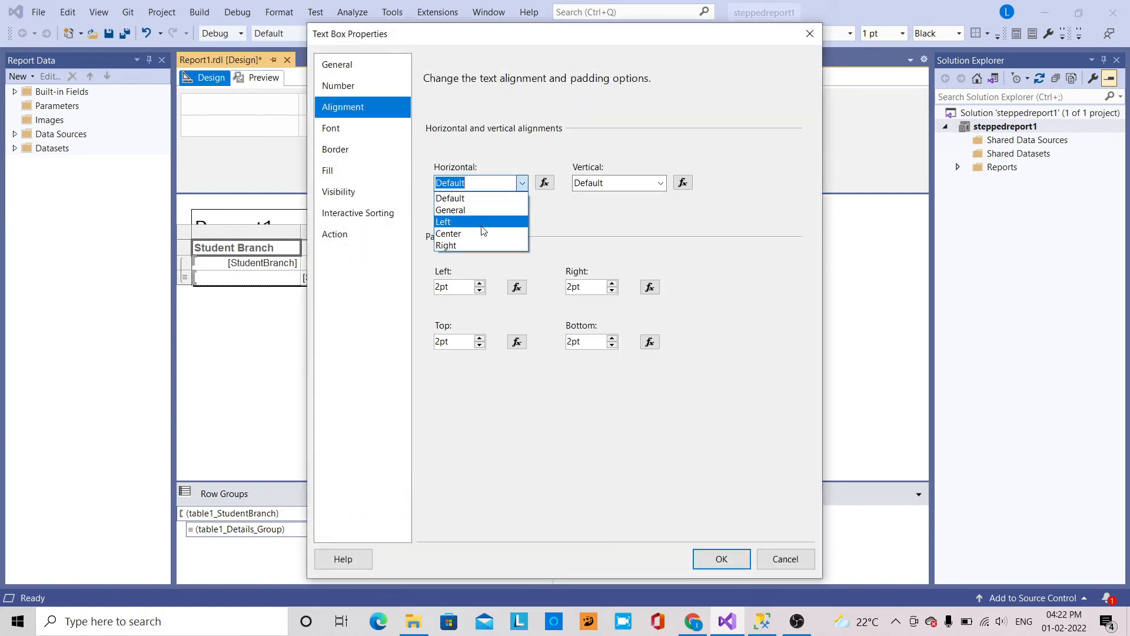
left_click(481, 231)
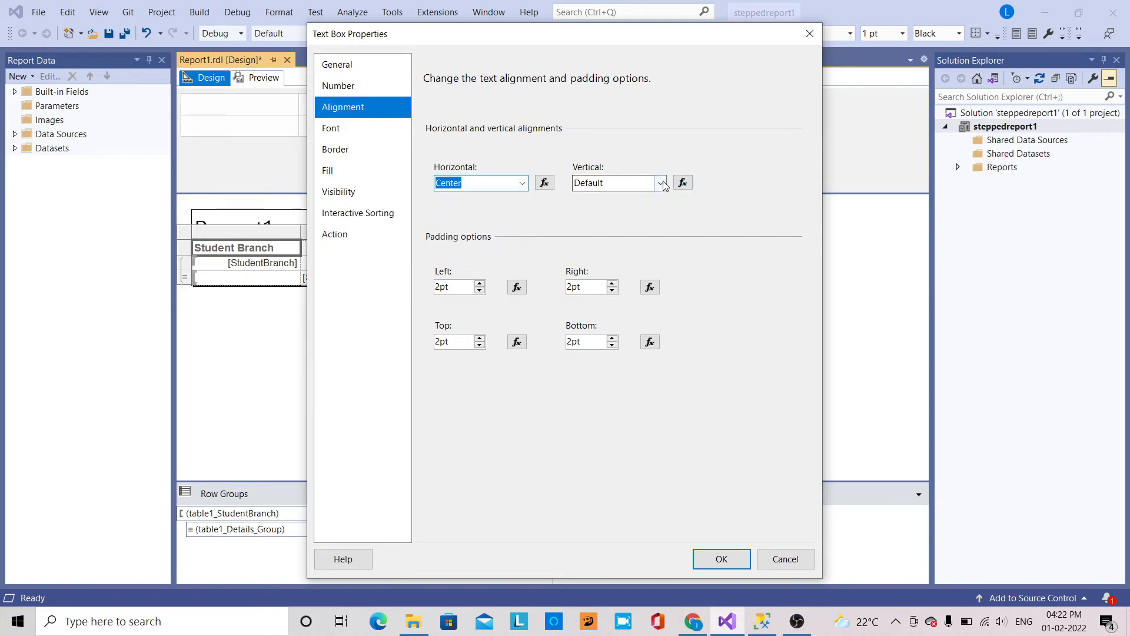
left_click(647, 183)
left_click(630, 221)
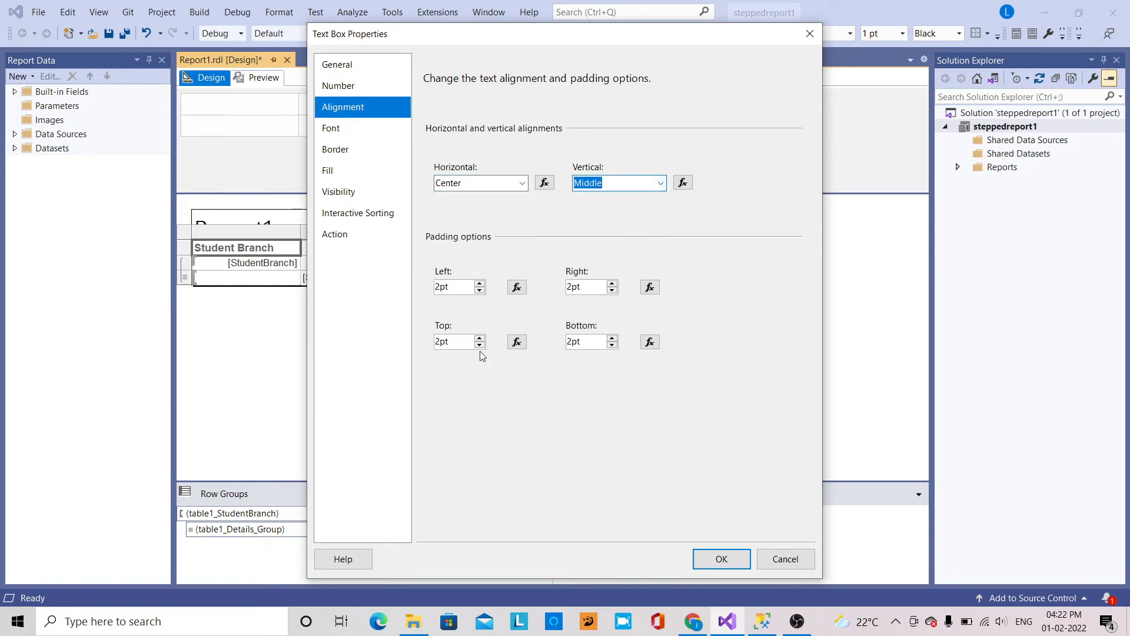
left_click(700, 559)
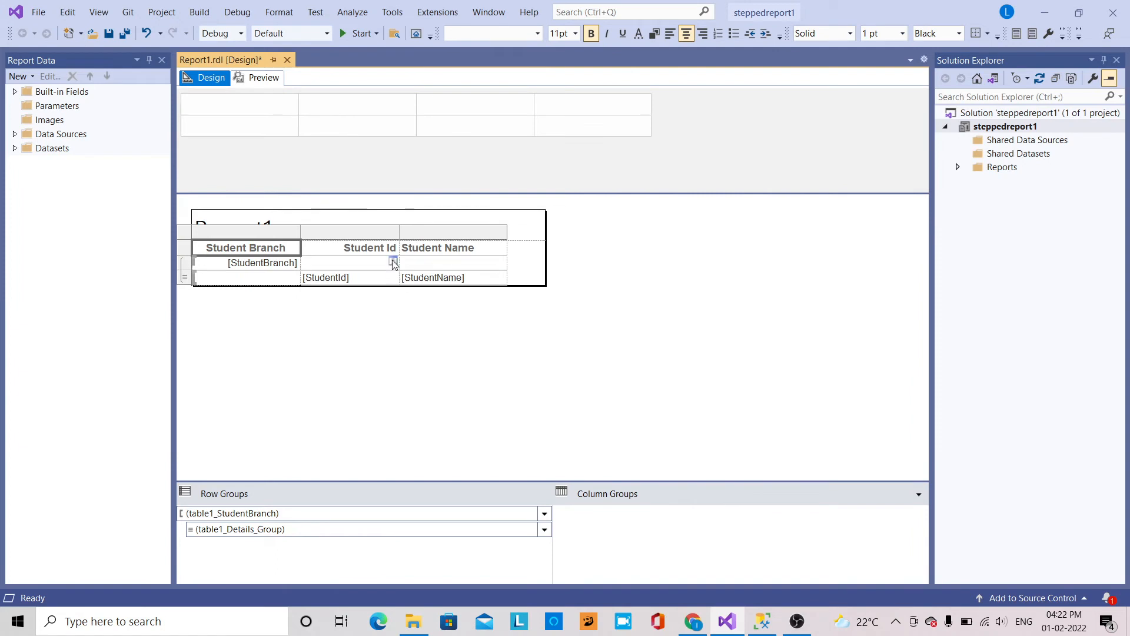
Step: Set the Student Id header's text alignment to Center horizontally and Middle vertically
right_click(392, 255)
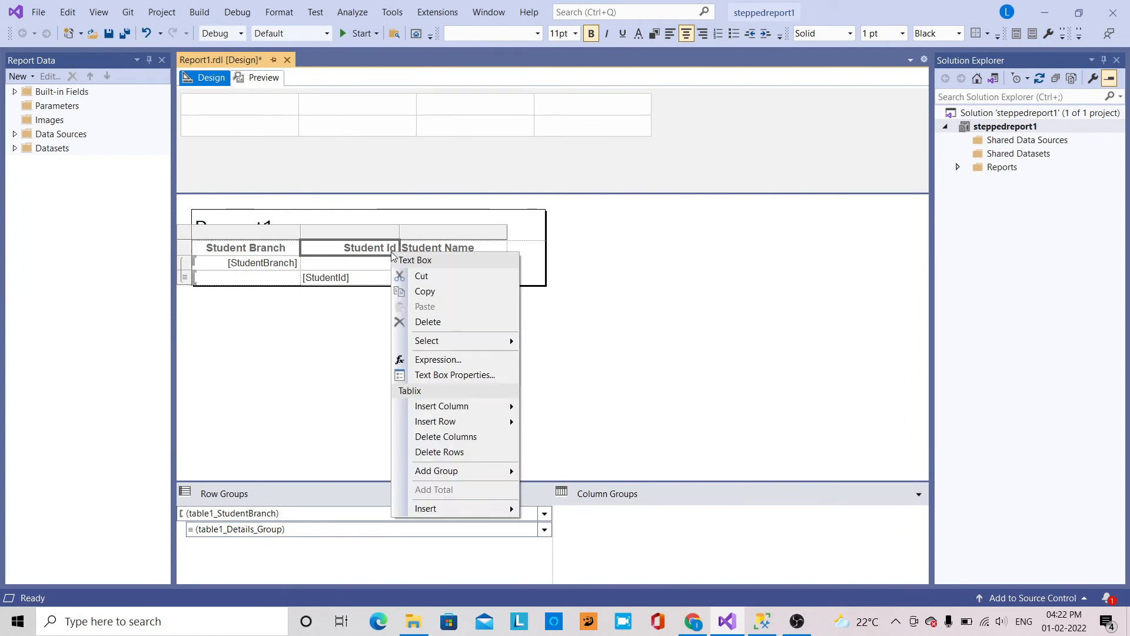
left_click(431, 379)
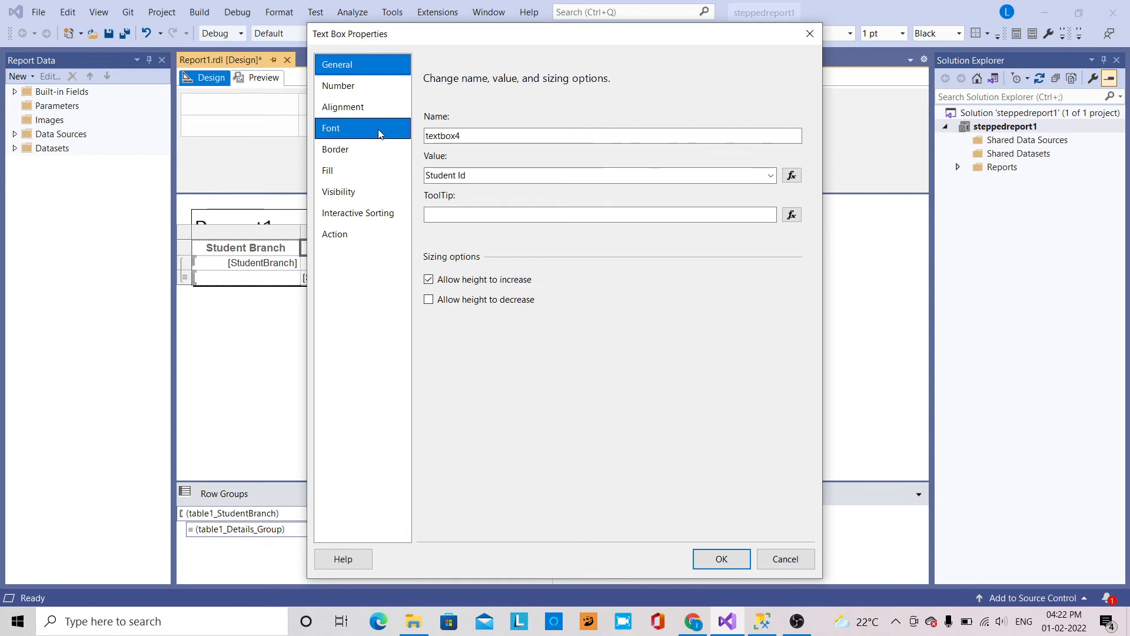
left_click(380, 107)
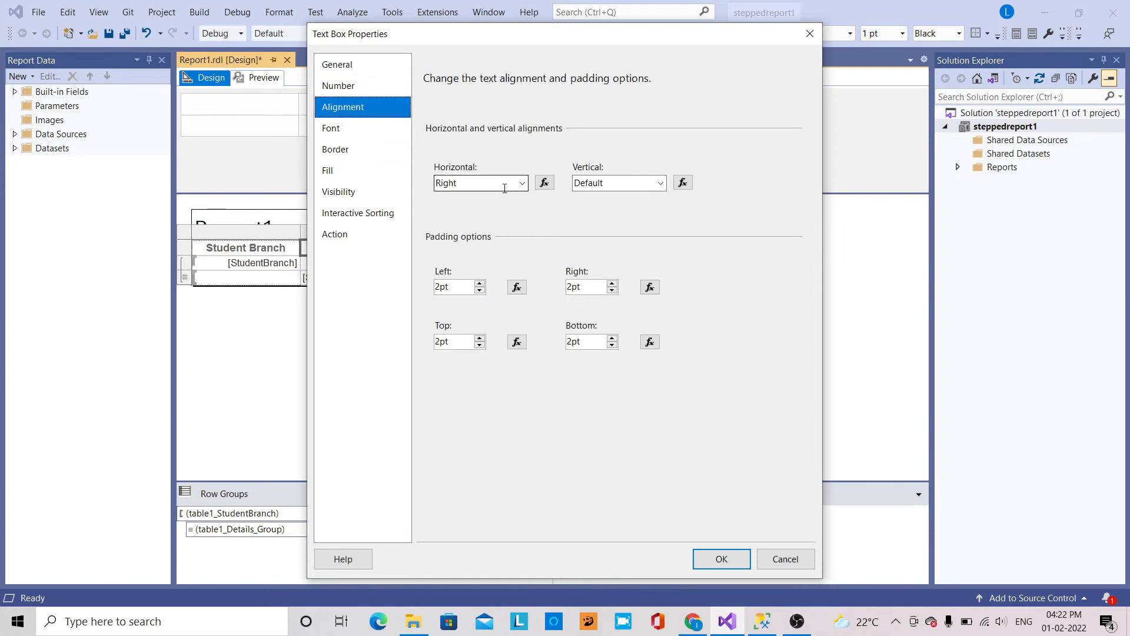
left_click(522, 185)
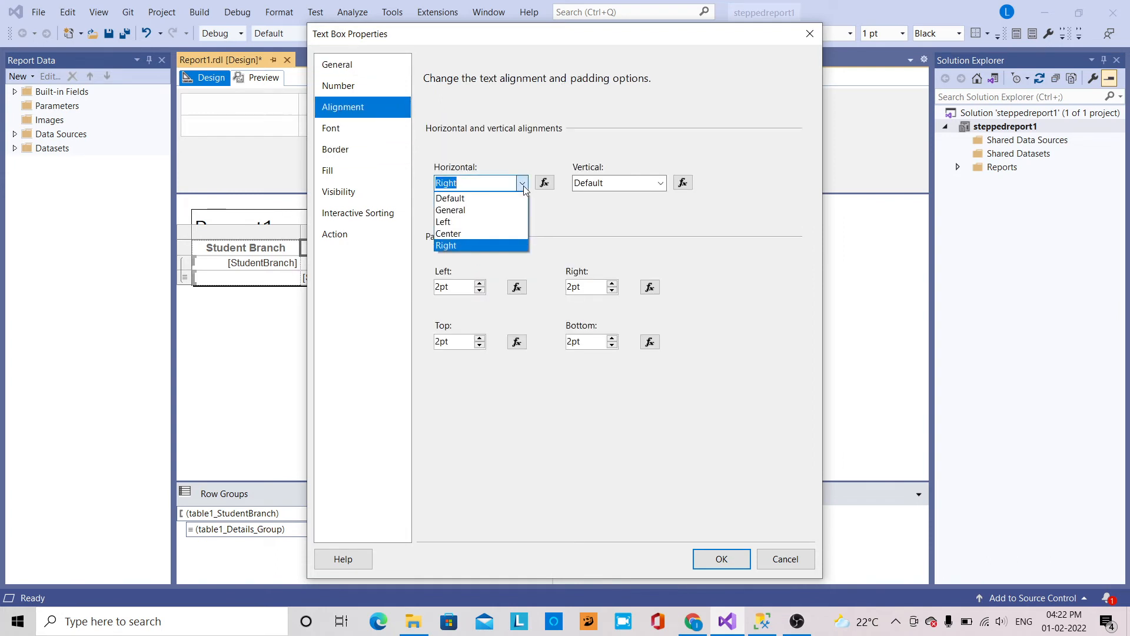
left_click(481, 229)
left_click(661, 183)
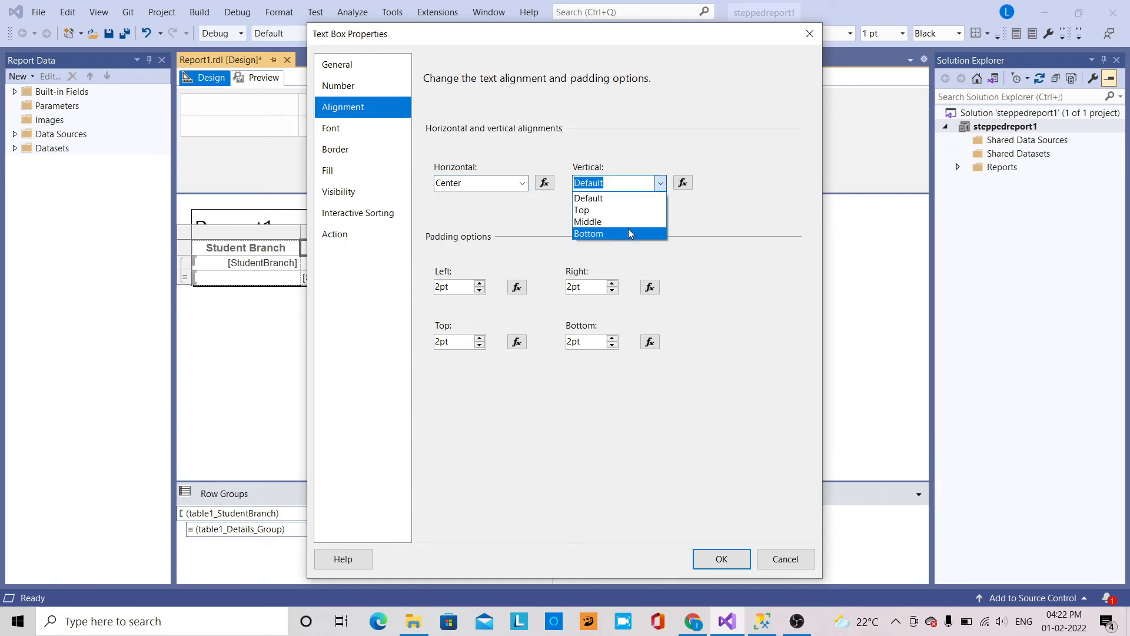
left_click(629, 221)
left_click(722, 556)
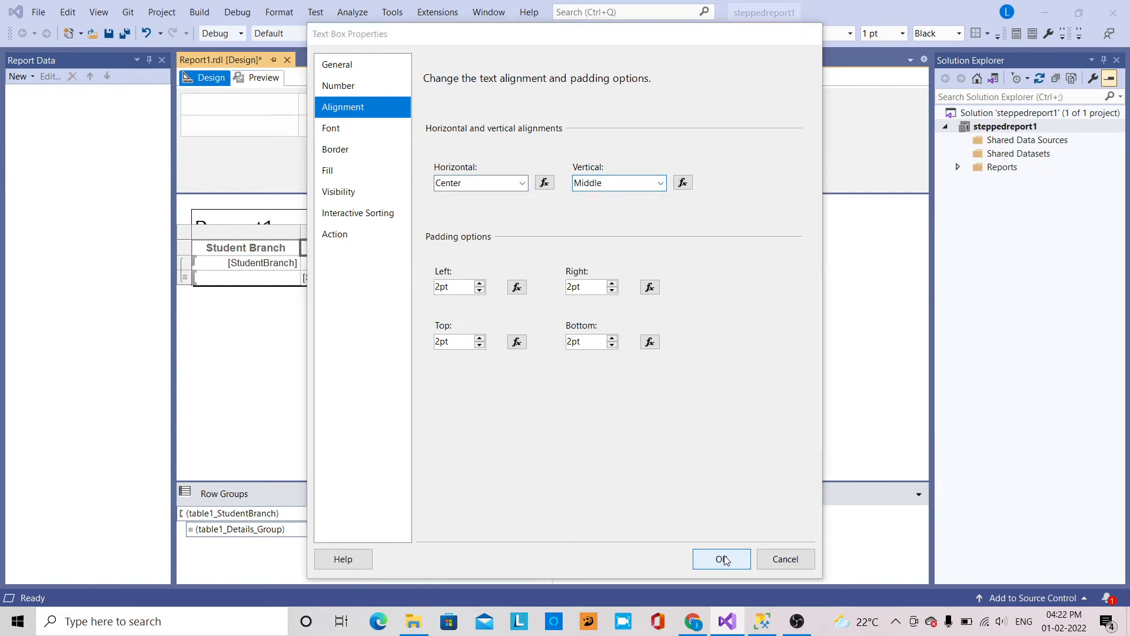
Step: Set the Student Name header's text alignment to Center horizontally and Middle vertically
right_click(480, 252)
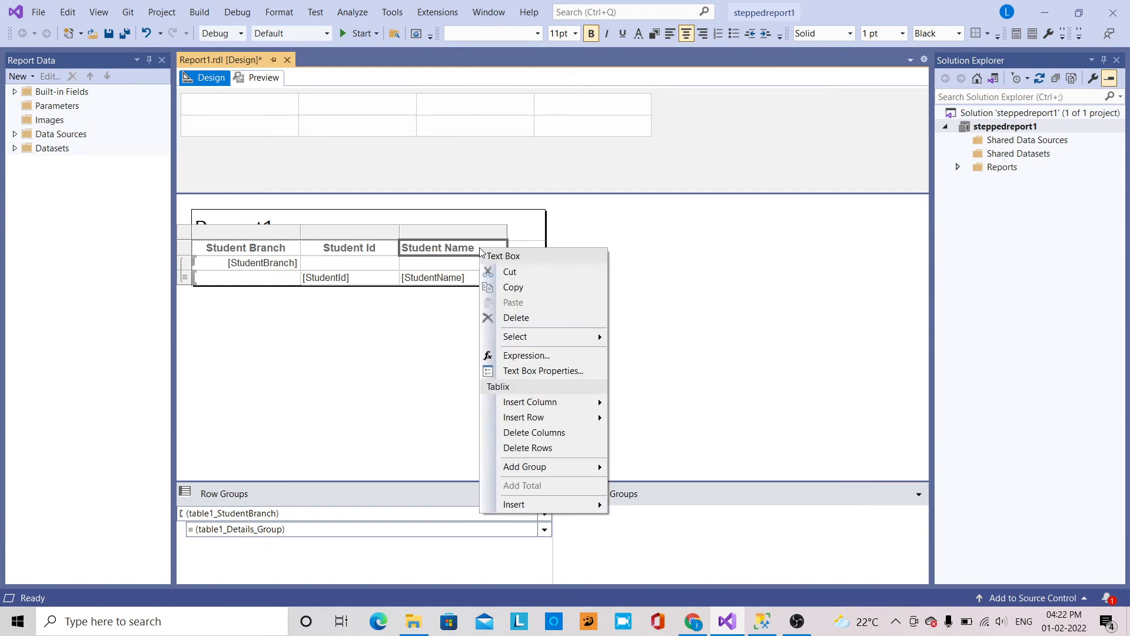
left_click(518, 374)
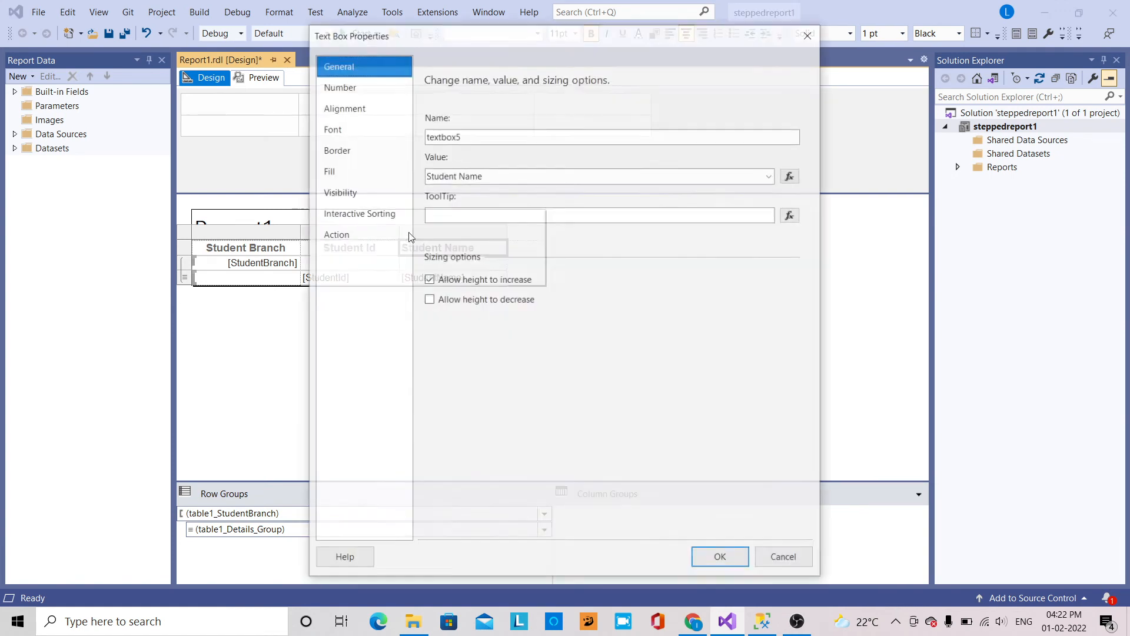
left_click(363, 104)
left_click(521, 184)
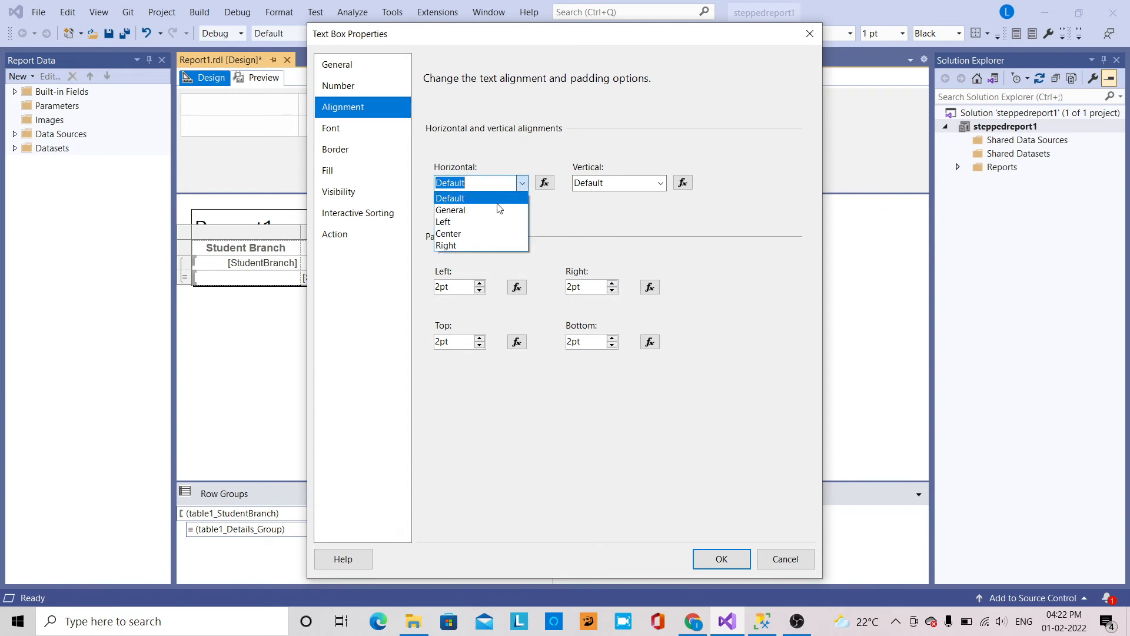
left_click(494, 230)
left_click(658, 183)
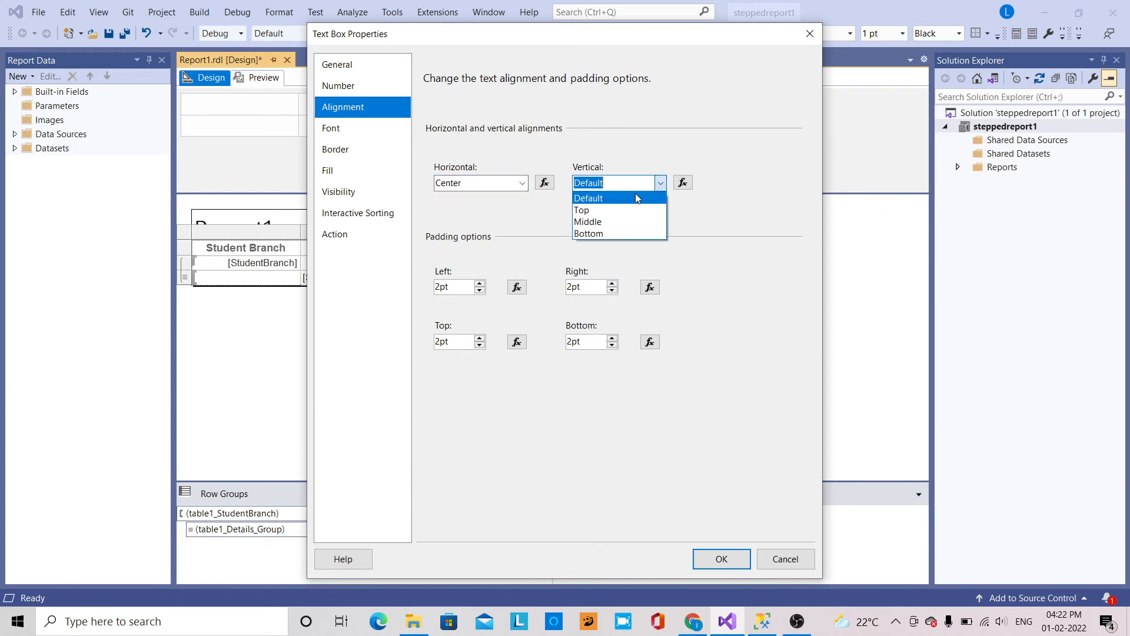
left_click(625, 222)
left_click(708, 563)
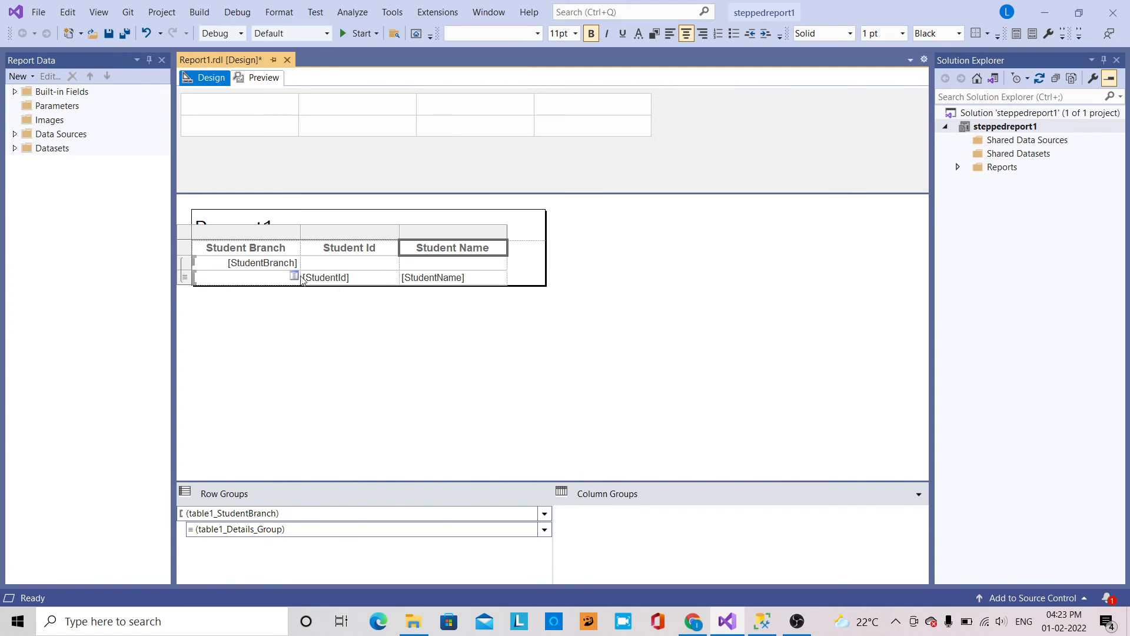
Step: Set the [StudentId] data cell's text alignment to Center horizontally and Middle vertically
right_click(323, 279)
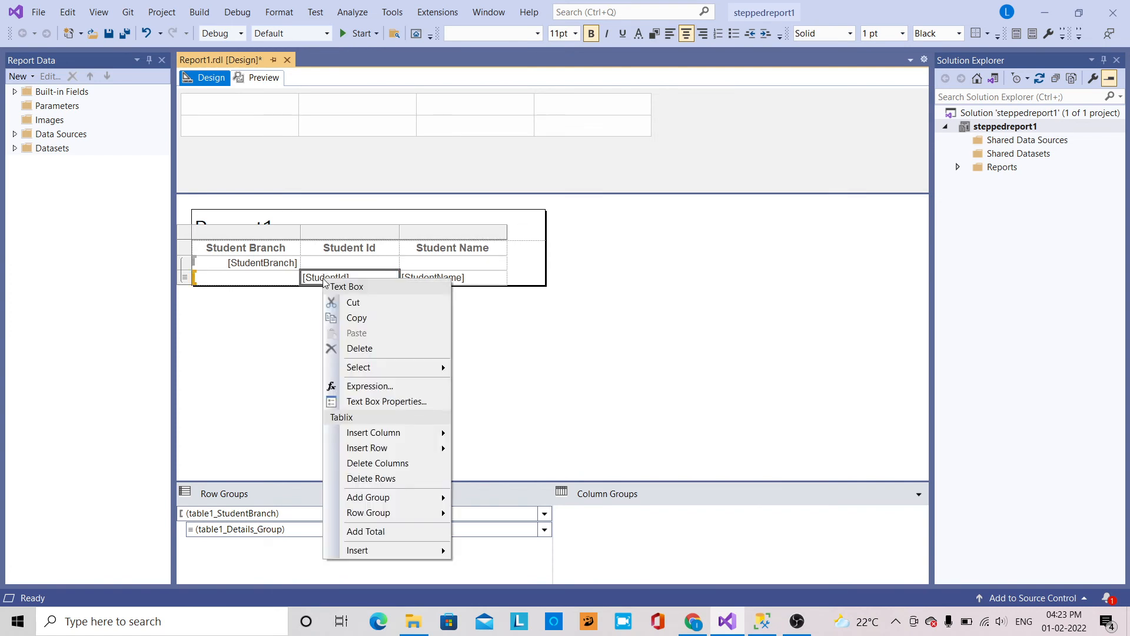
left_click(359, 401)
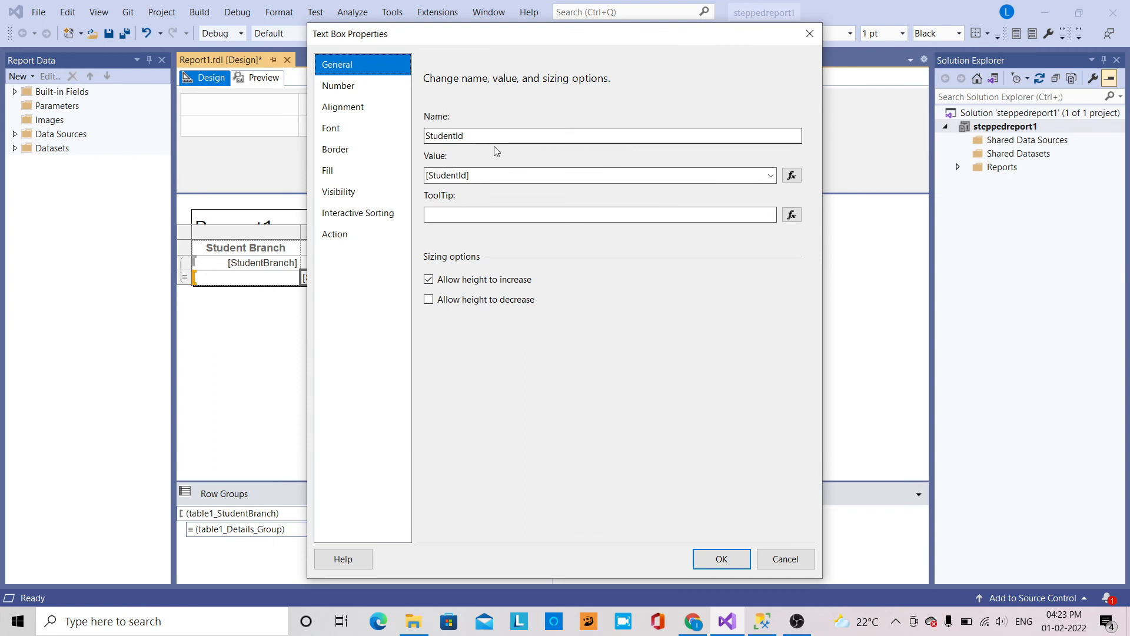
left_click(375, 108)
left_click(522, 183)
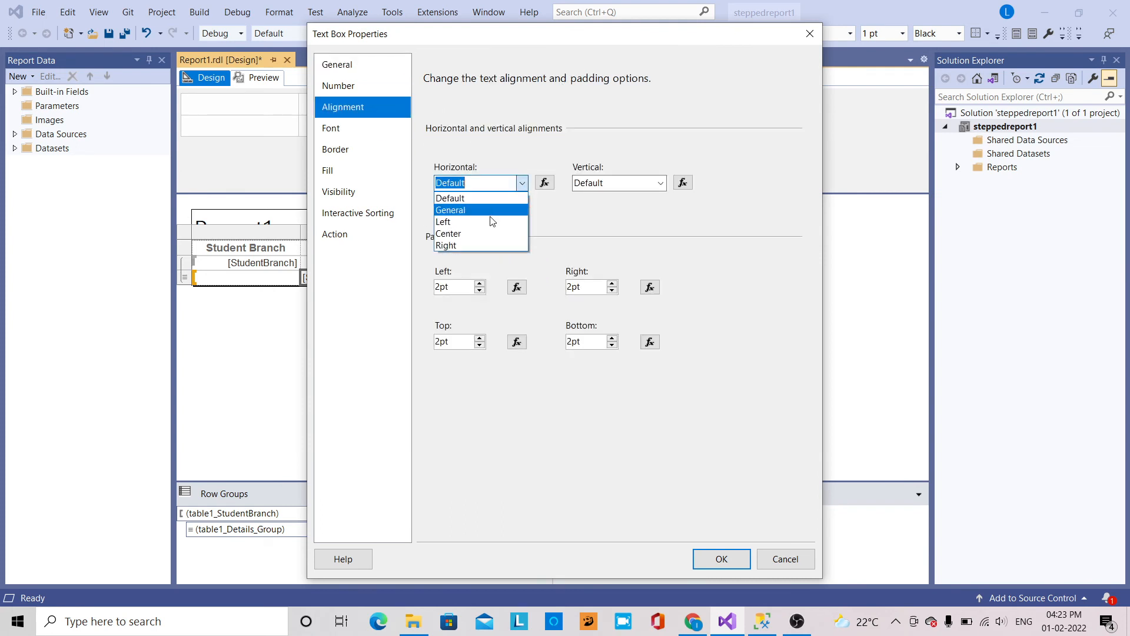
left_click(488, 227)
left_click(663, 188)
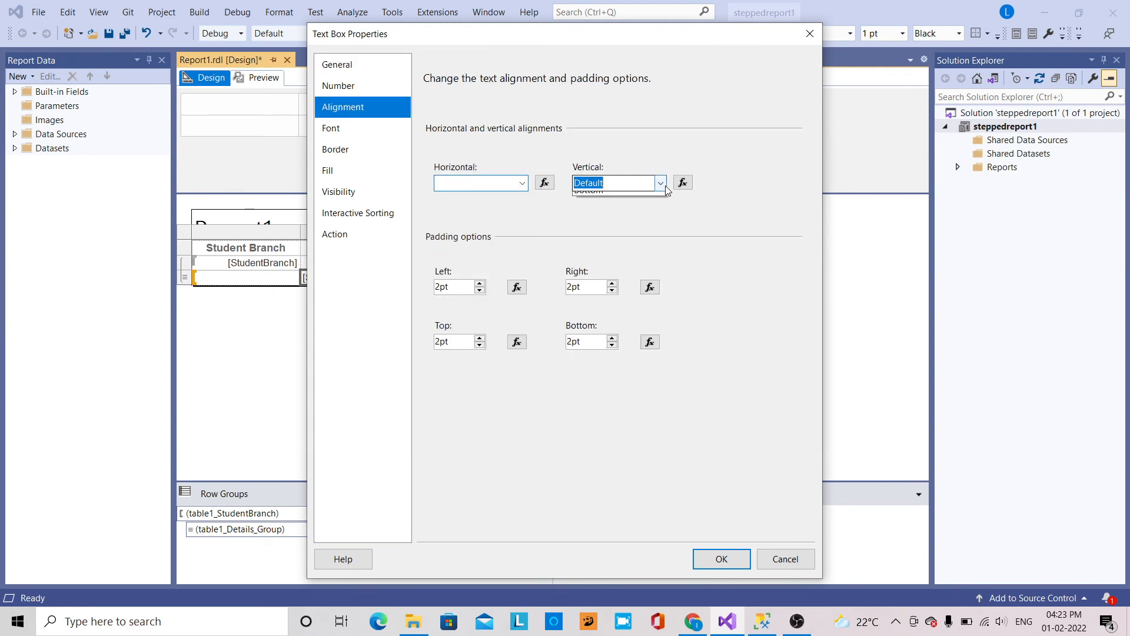
left_click(640, 224)
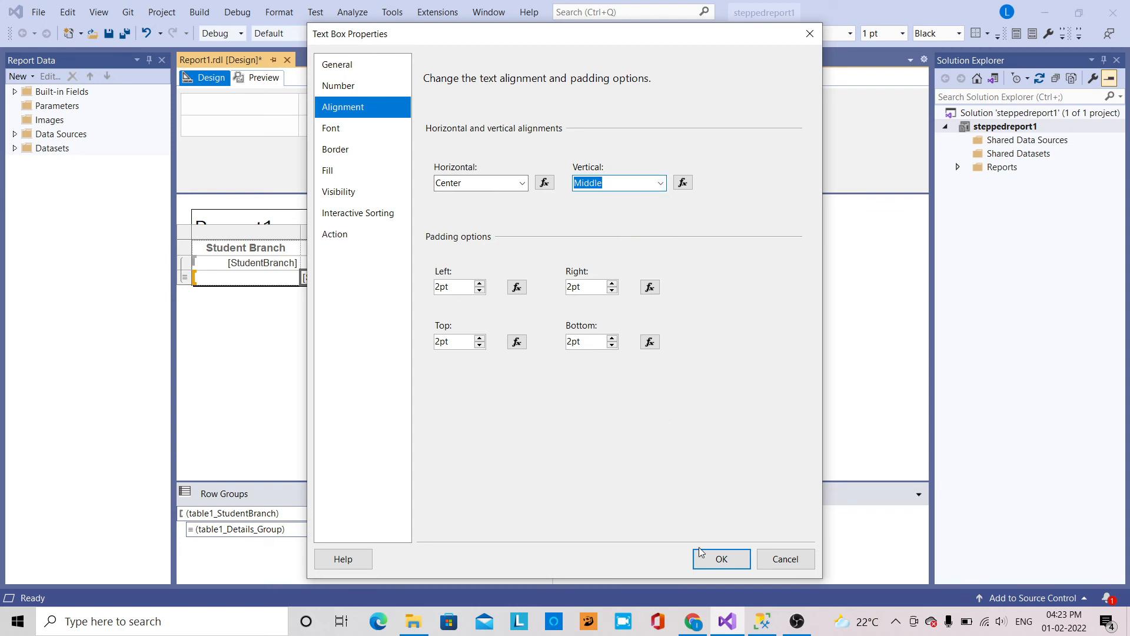
left_click(710, 563)
Step: Preview the report, entering the login name sa and the account password for DataSource1, to check the cell alignment
left_click(258, 77)
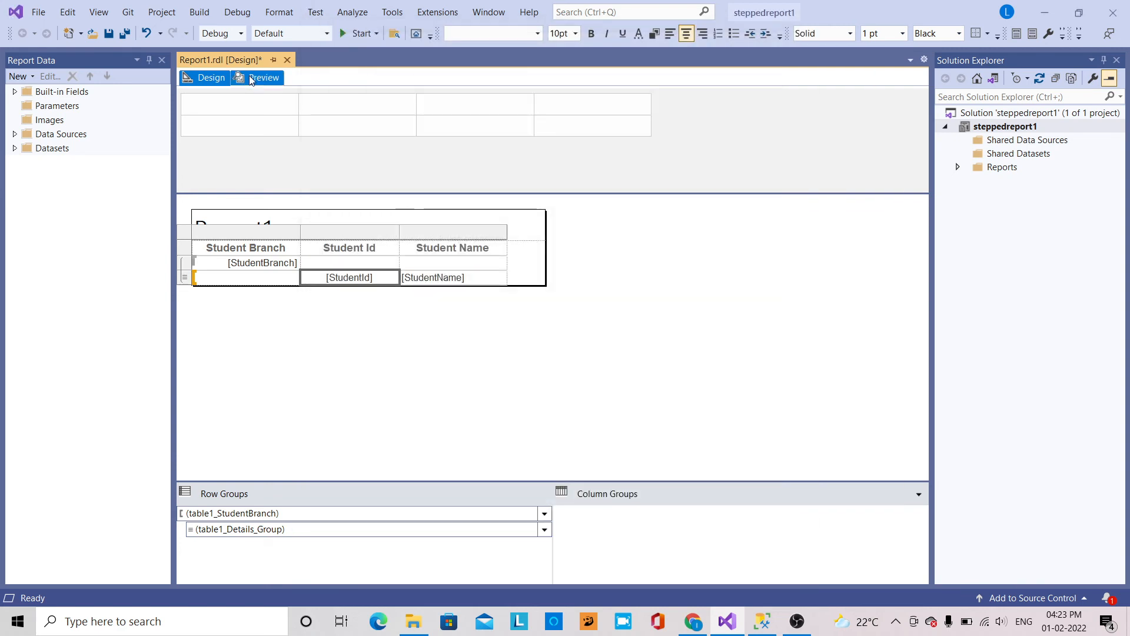
left_click(299, 115)
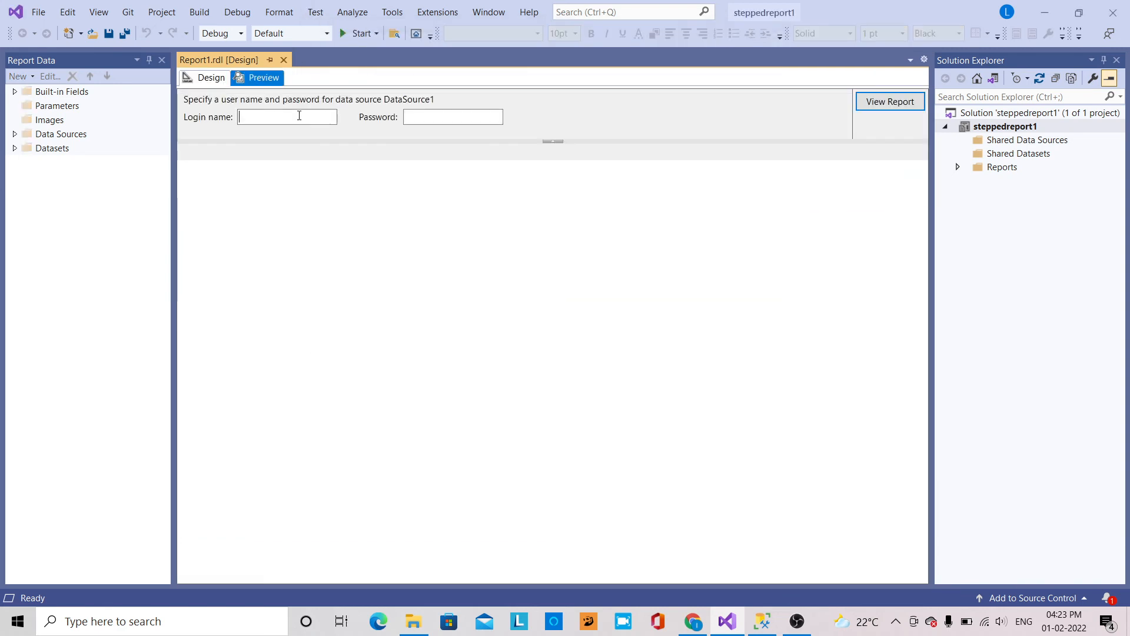
key("Tab")
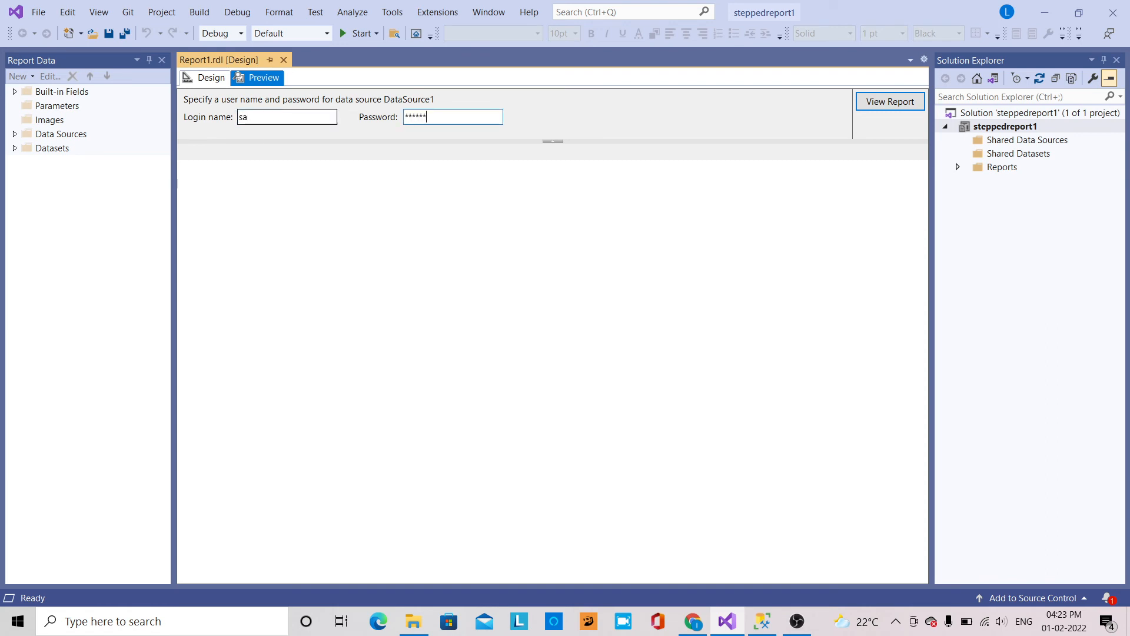
left_click(890, 101)
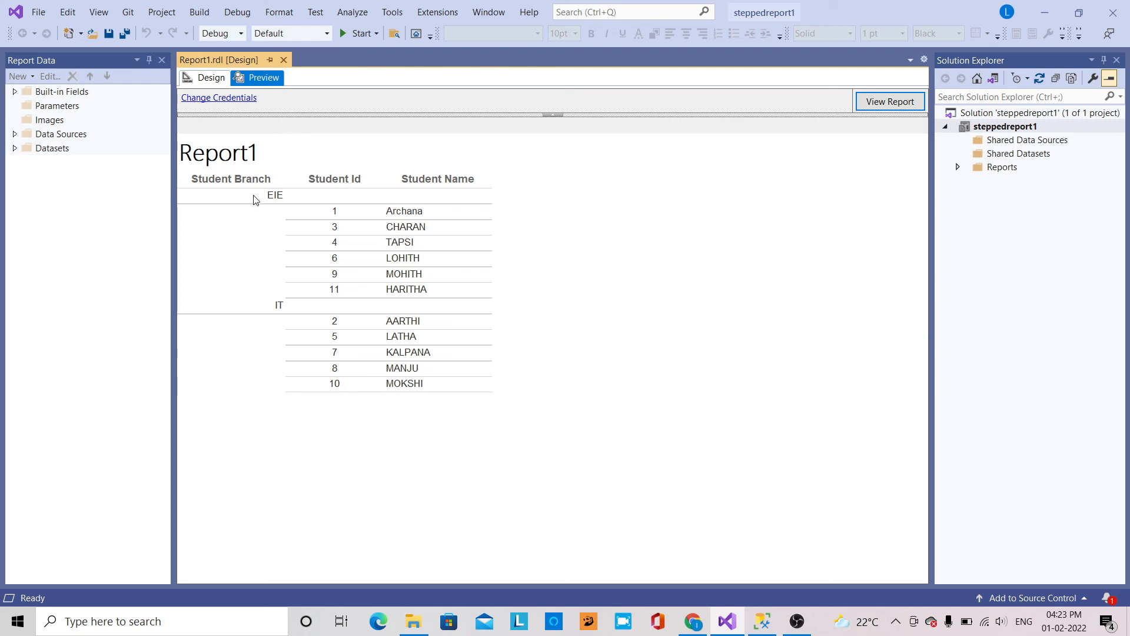
left_click(268, 201)
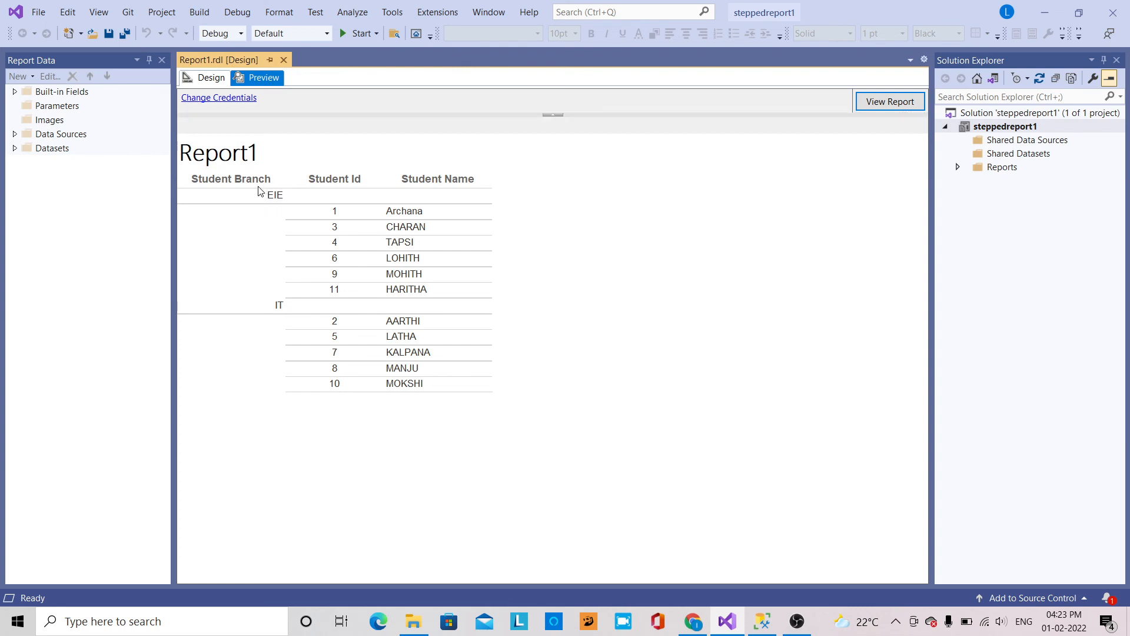